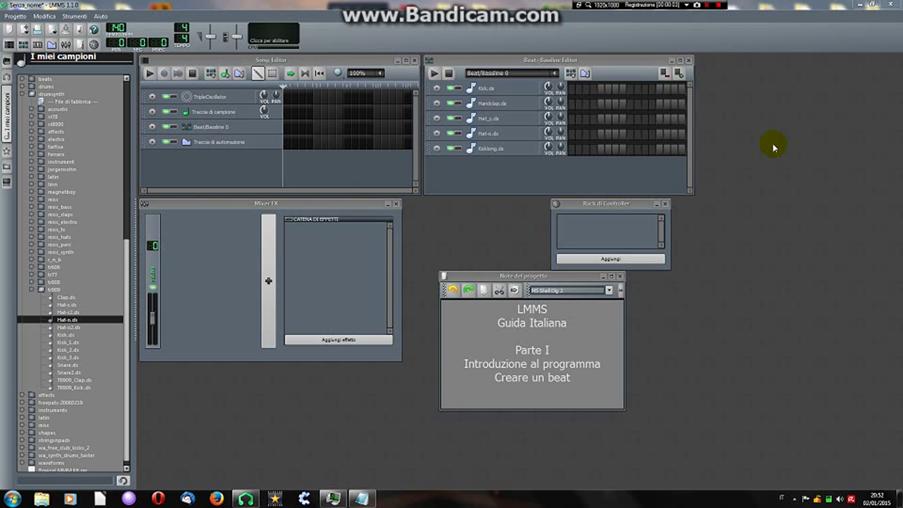
Step: Reposition the project notes window in the workspace and minimize it
{"action": "left_click_drag", "start_coordinate": [544, 275], "coordinate": [518, 191]}
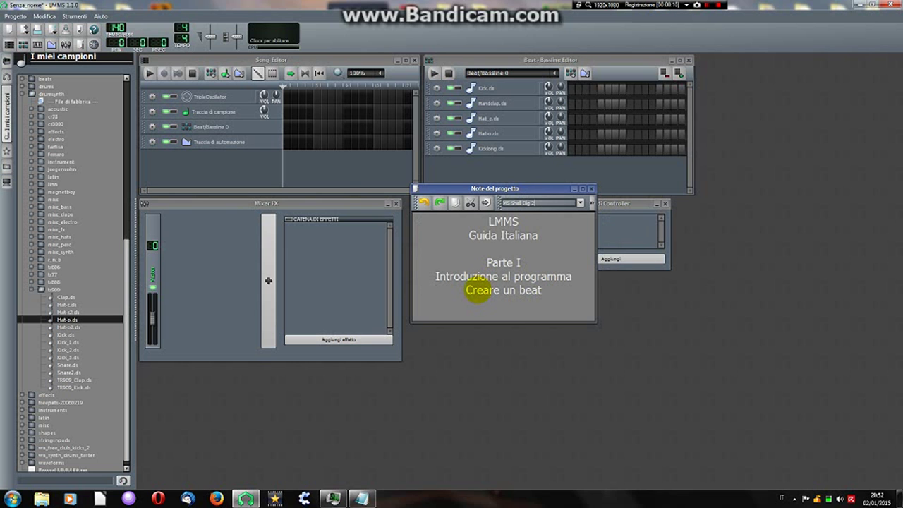
{"action": "left_click_drag", "start_coordinate": [540, 191], "coordinate": [583, 290]}
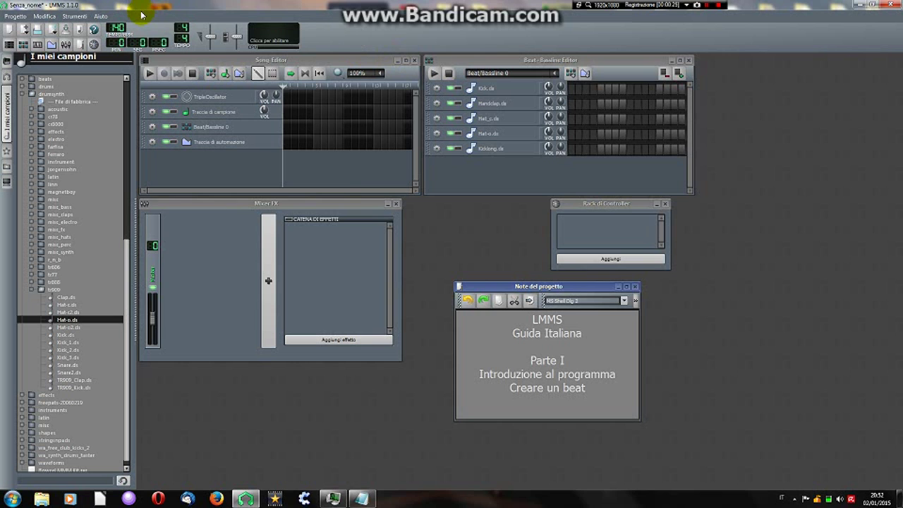
{"action": "left_click", "coordinate": [617, 286]}
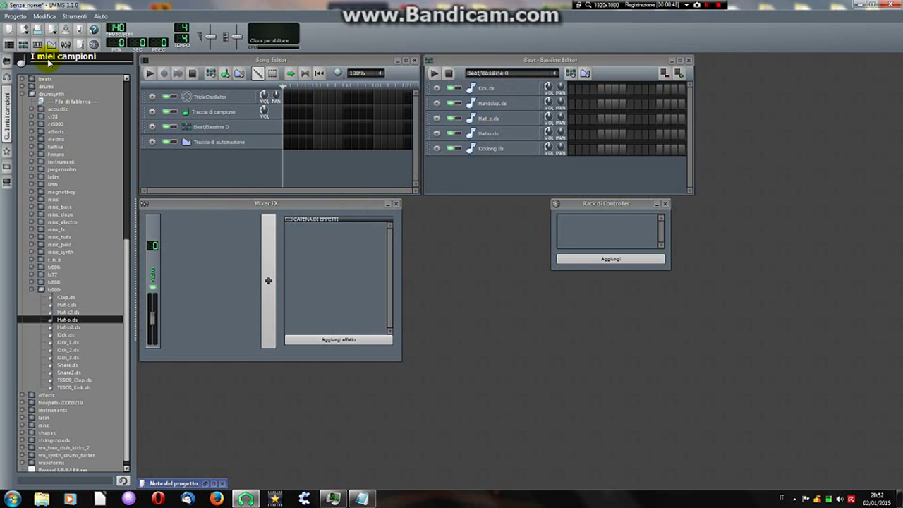
Step: Hide the sample browser with its drumsynth folder collapsed, and set the song tempo to 140
{"action": "left_click", "coordinate": [7, 102]}
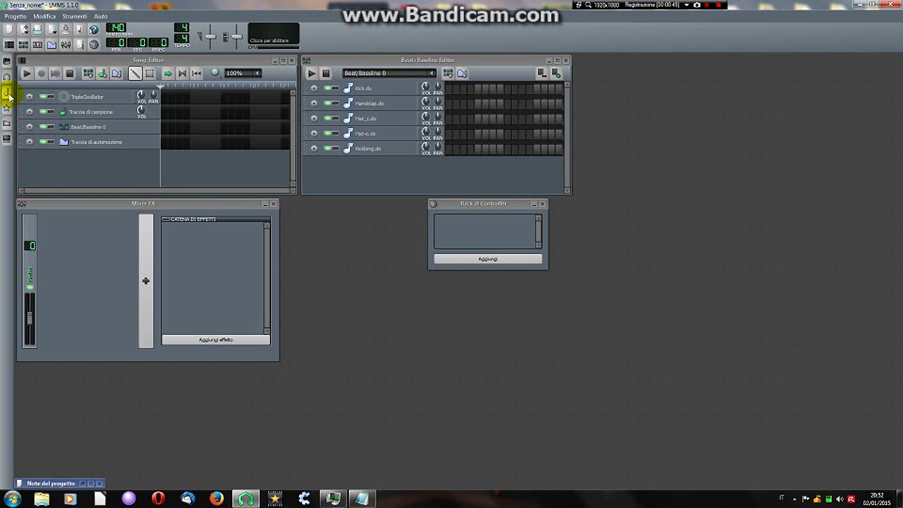
{"action": "left_click", "coordinate": [8, 97]}
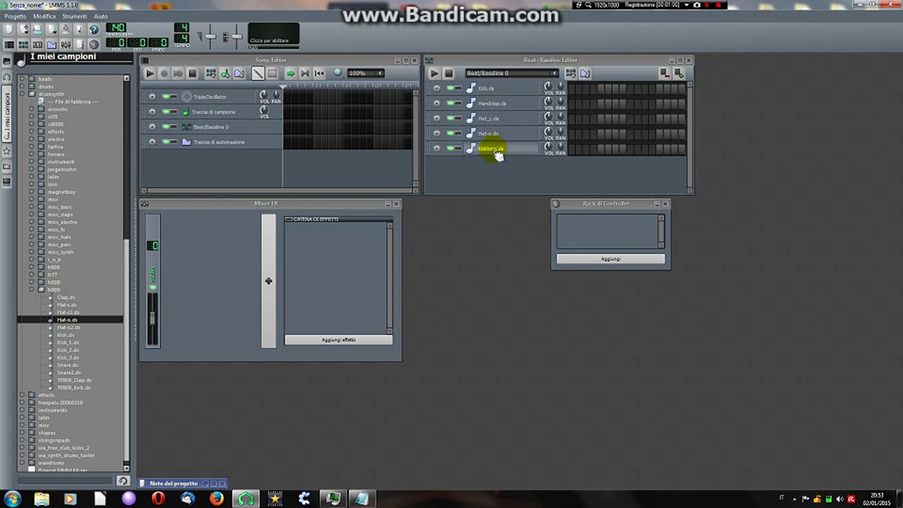
{"action": "left_click", "coordinate": [22, 95]}
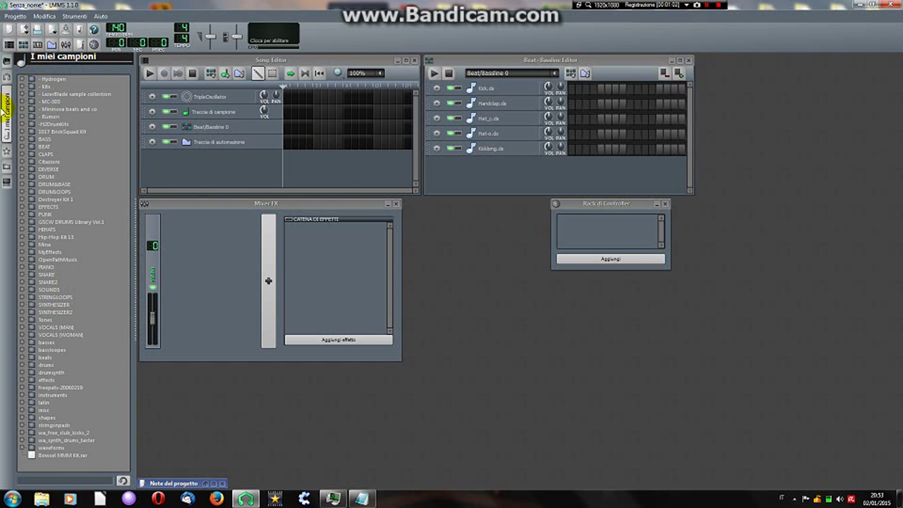
{"action": "left_click", "coordinate": [7, 106]}
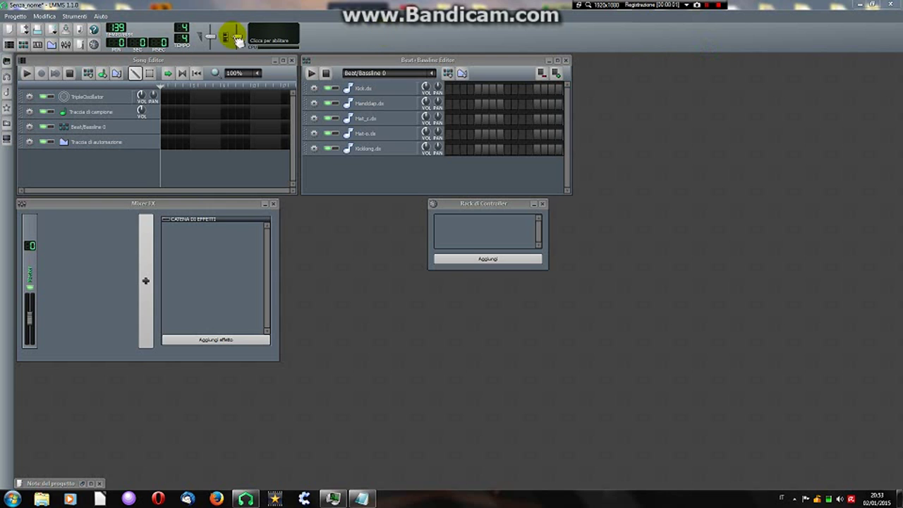
{"action": "left_click", "coordinate": [117, 27]}
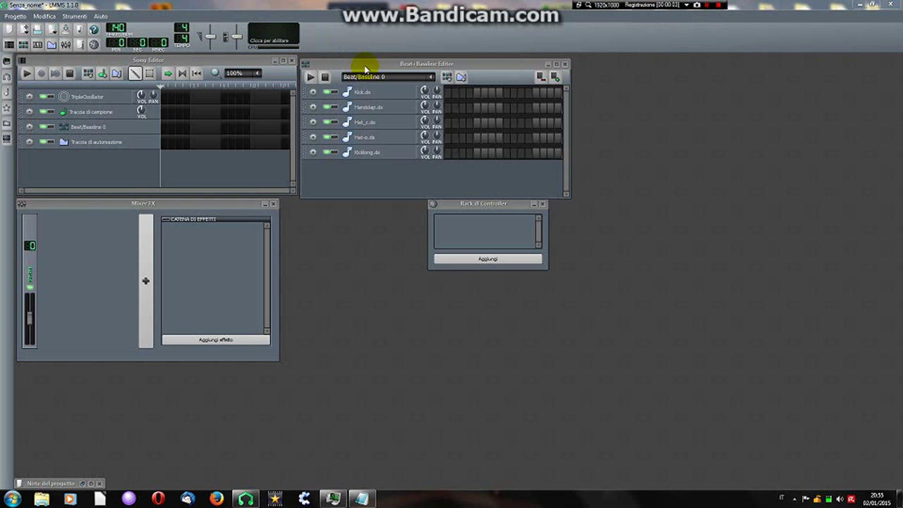
Step: Minimize the Song Editor, FX mixer and controller rack, and place the Beat+Bassline Editor in the middle of the workspace
{"action": "left_click", "coordinate": [277, 61]}
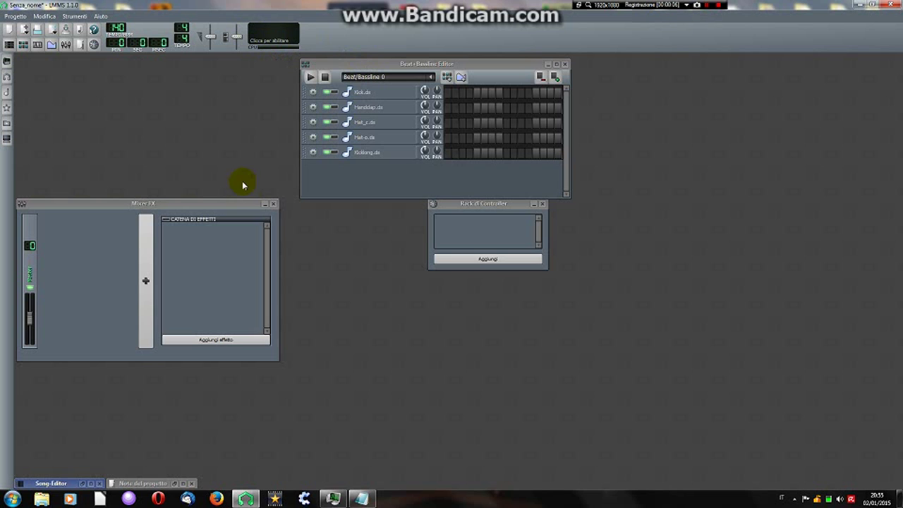
{"action": "left_click", "coordinate": [266, 206]}
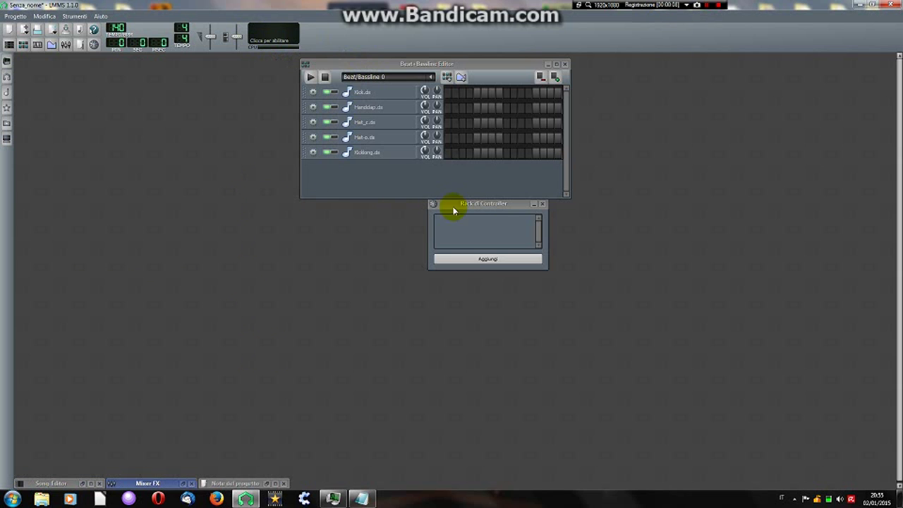
{"action": "left_click", "coordinate": [535, 204]}
{"action": "left_click", "coordinate": [536, 204]}
{"action": "left_click_drag", "start_coordinate": [447, 62], "coordinate": [452, 166]}
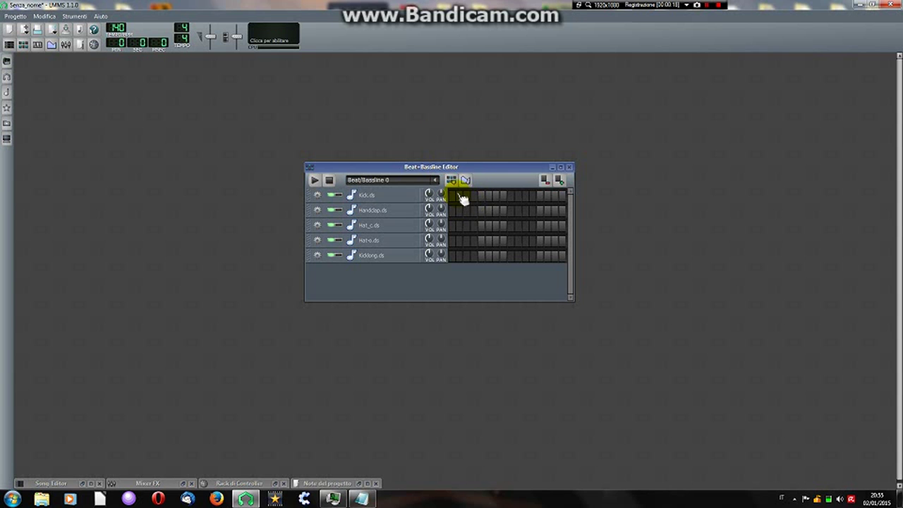
{"action": "left_click_drag", "start_coordinate": [476, 167], "coordinate": [481, 157]}
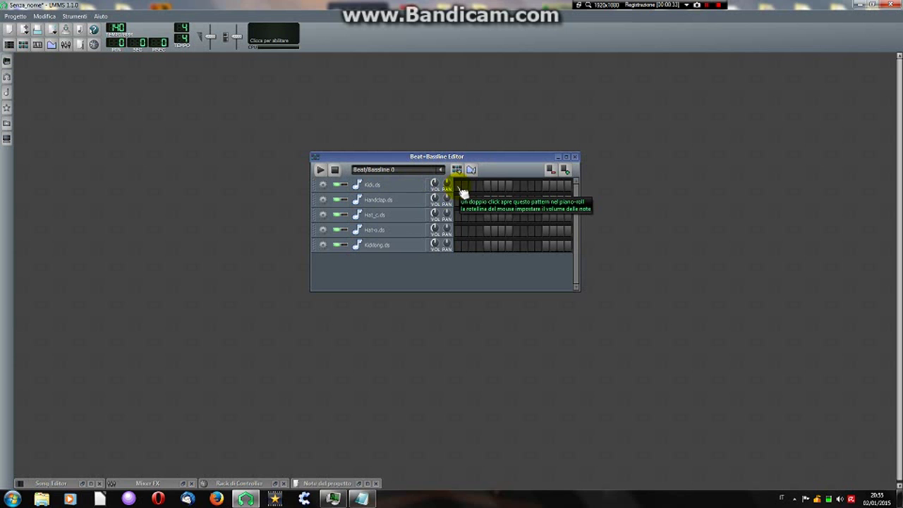
Step: Open the Kick.ds instrument and audition its sample at several pitches on the virtual keyboard
{"action": "left_click", "coordinate": [392, 186]}
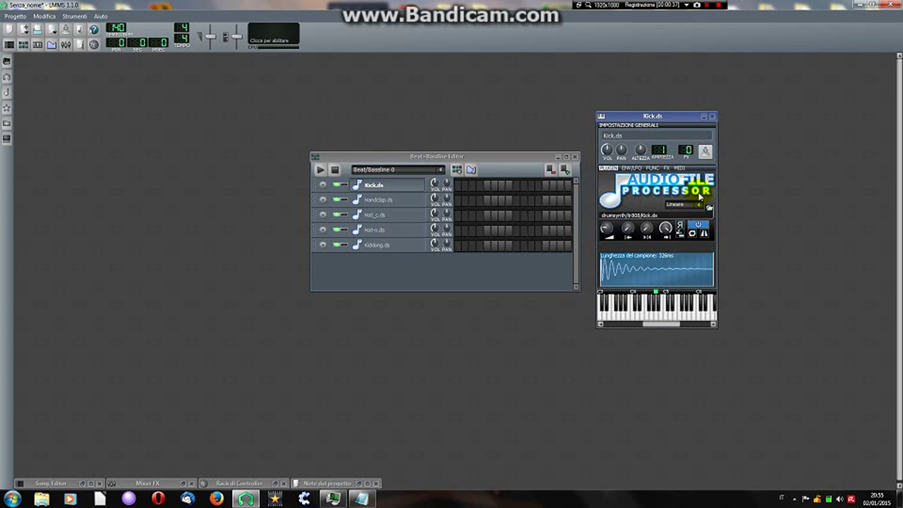
{"action": "left_click", "coordinate": [658, 316]}
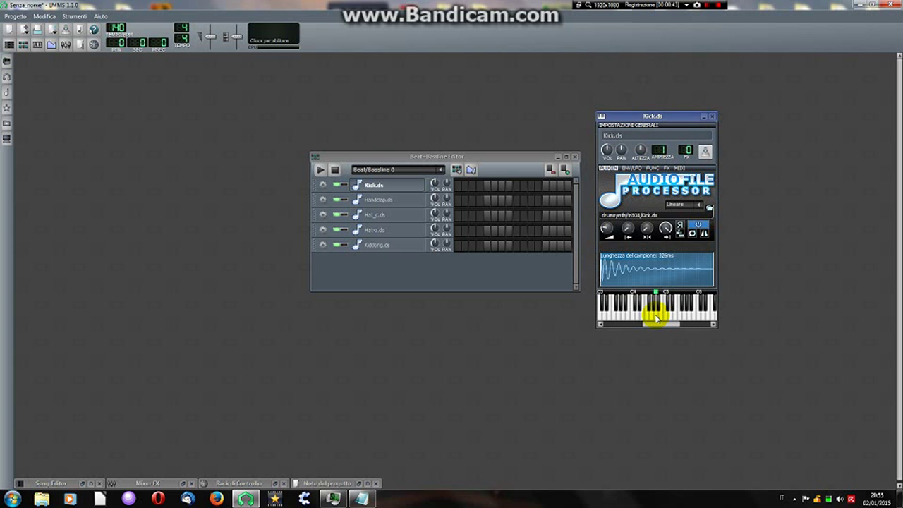
{"action": "left_click_drag", "start_coordinate": [660, 326], "coordinate": [681, 325]}
{"action": "left_click", "coordinate": [696, 312]}
{"action": "left_click", "coordinate": [641, 316]}
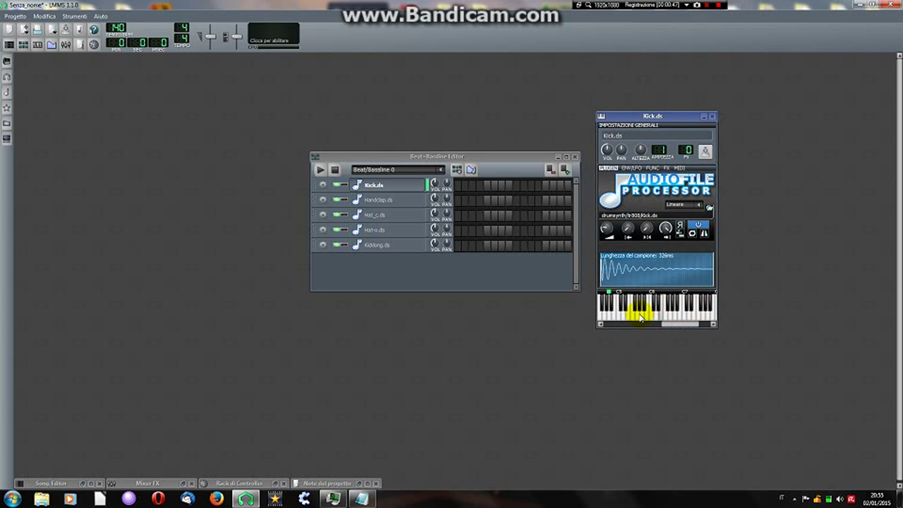
{"action": "left_click_drag", "start_coordinate": [695, 326], "coordinate": [671, 326]}
{"action": "left_click", "coordinate": [654, 317]}
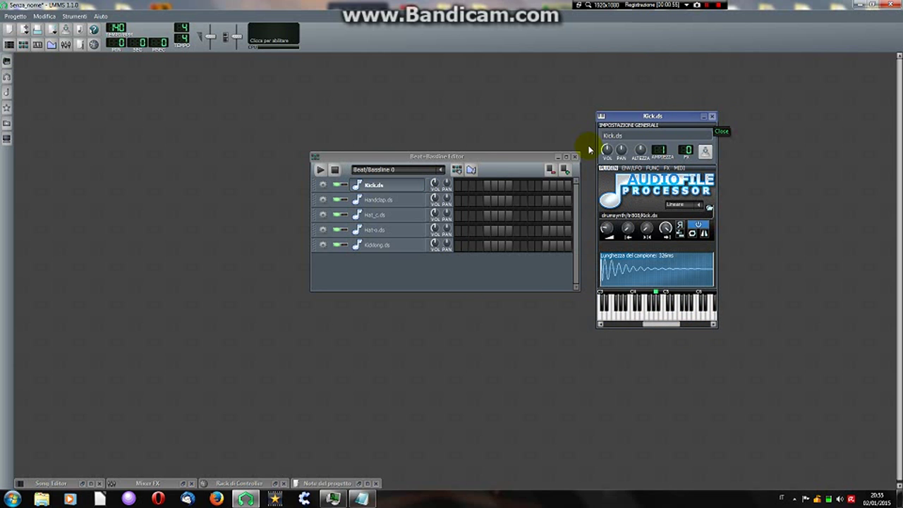
Step: Place Kick.ds hits on steps 1, 5, 9 and 13 of the beat pattern and play it back
{"action": "left_click", "coordinate": [458, 186]}
{"action": "left_click", "coordinate": [486, 186]}
{"action": "left_click", "coordinate": [517, 186]}
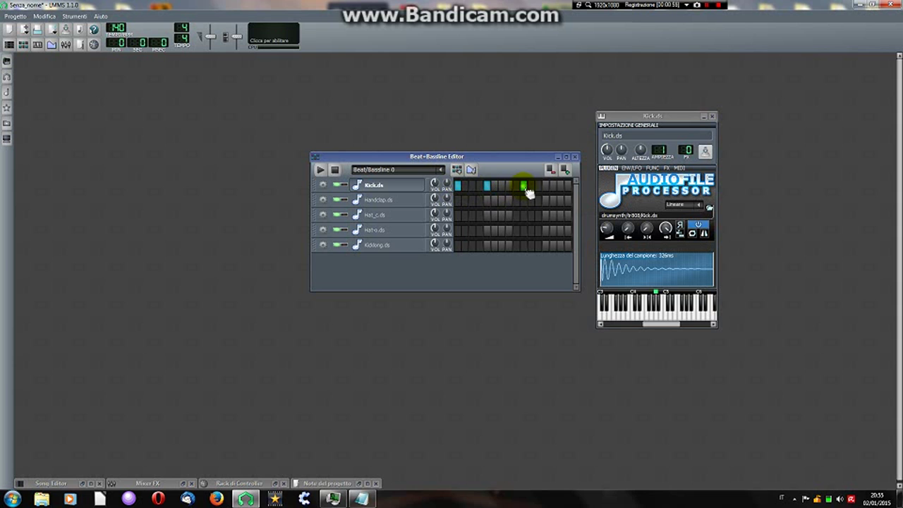
{"action": "left_click", "coordinate": [518, 186]}
{"action": "left_click", "coordinate": [546, 185]}
{"action": "left_click", "coordinate": [458, 186]}
{"action": "left_click", "coordinate": [320, 170]}
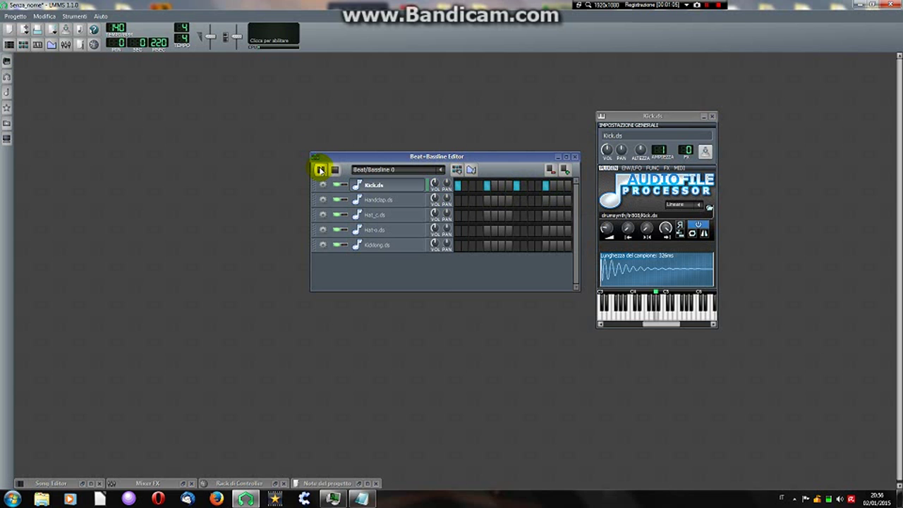
{"action": "mouse_move", "coordinate": [656, 307]}
{"action": "left_mouse_down"}
{"action": "mouse_move", "coordinate": [632, 297]}
{"action": "mouse_move", "coordinate": [631, 318]}
{"action": "mouse_move", "coordinate": [633, 286]}
{"action": "mouse_move", "coordinate": [653, 311]}
{"action": "left_mouse_up"}
{"action": "left_click", "coordinate": [335, 170]}
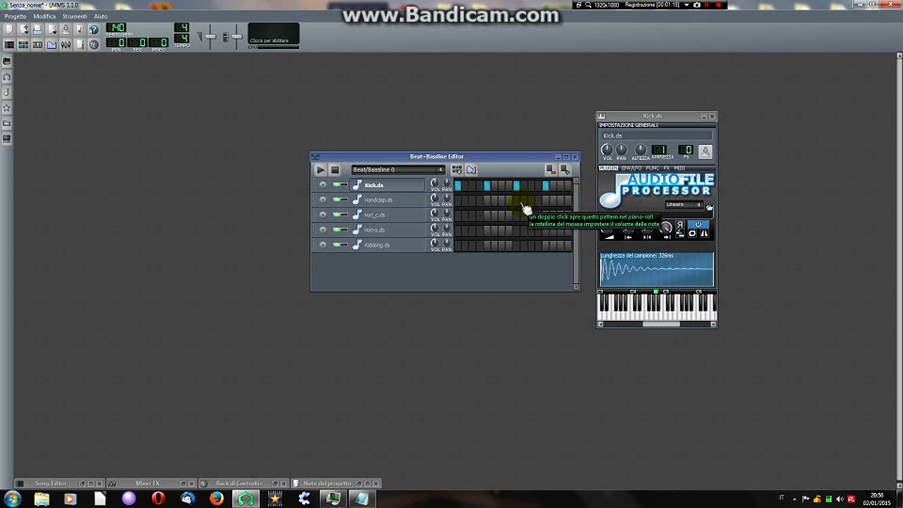
Step: Add Handclap.ds hits on steps 5 and 13 and listen to the pattern
{"action": "left_click", "coordinate": [487, 201]}
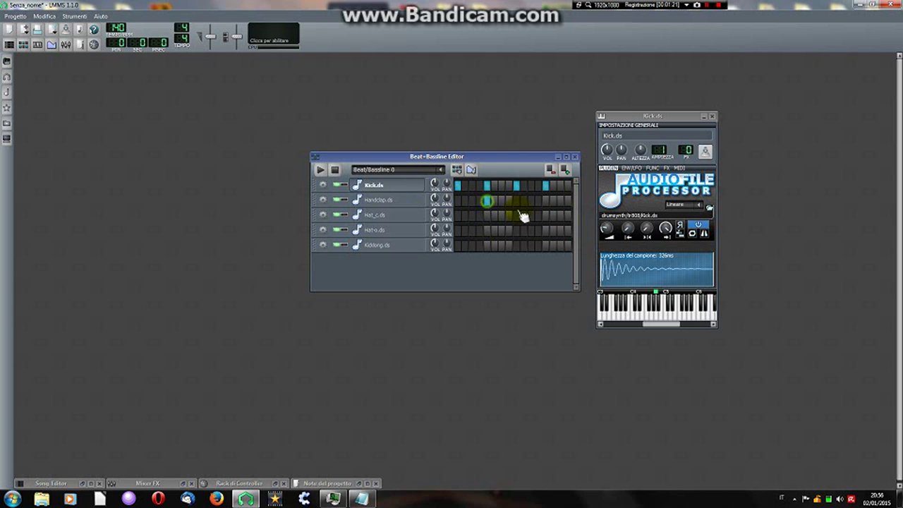
{"action": "left_click", "coordinate": [546, 201]}
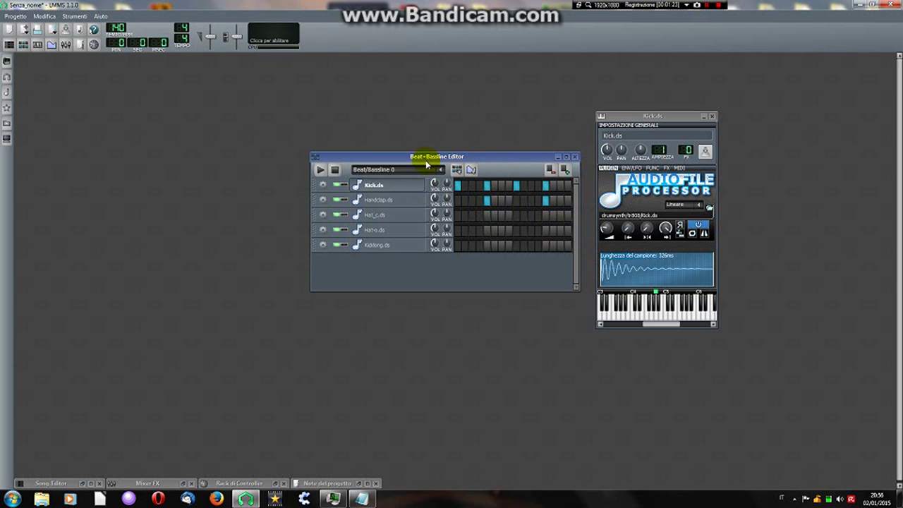
{"action": "left_click", "coordinate": [319, 170]}
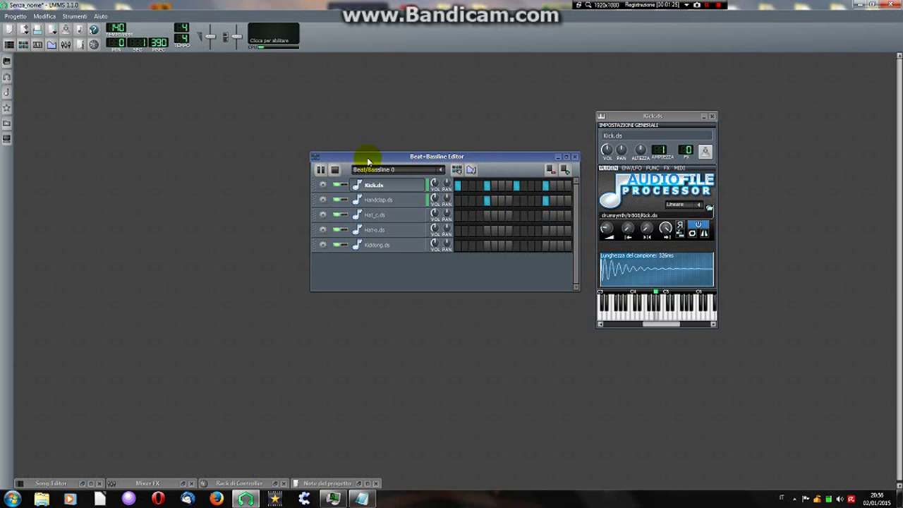
{"action": "left_click", "coordinate": [338, 170]}
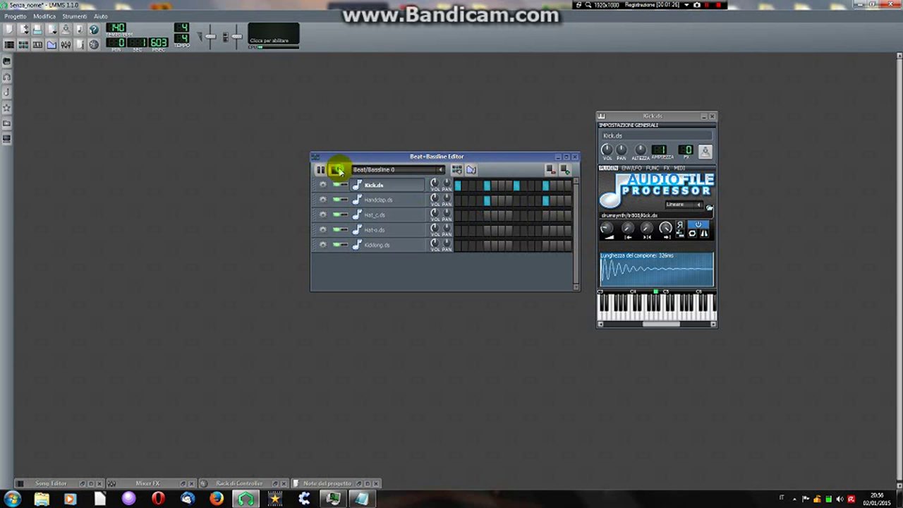
Step: Try a Kick.ds pattern with hits only on steps 1 and 11, and play it back
{"action": "left_click", "coordinate": [487, 187]}
{"action": "left_click", "coordinate": [517, 187]}
{"action": "left_click", "coordinate": [533, 187]}
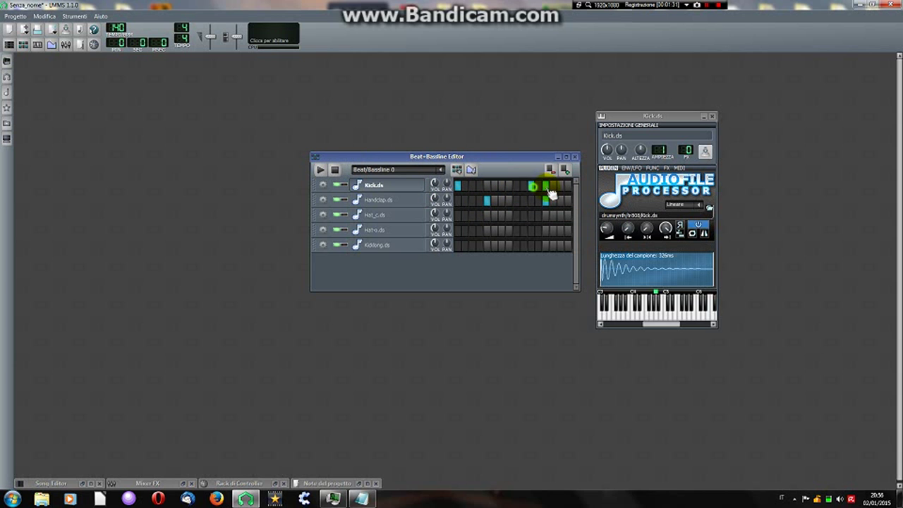
{"action": "key", "text": "space"}
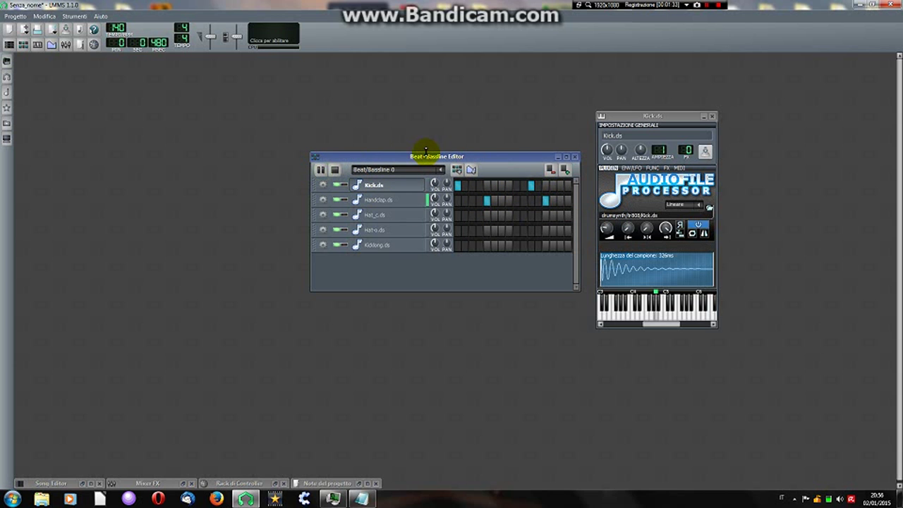
{"action": "left_click", "coordinate": [335, 170]}
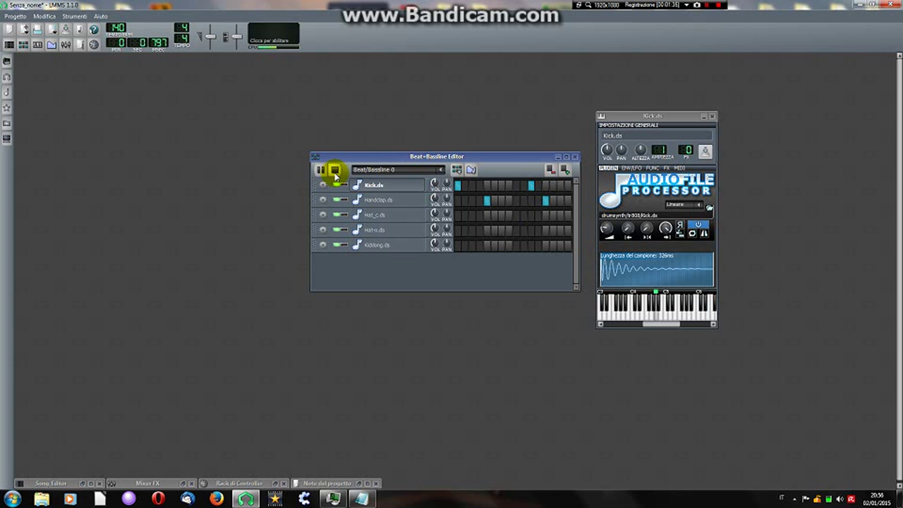
Step: Restore the Kick.ds row to hits on steps 1, 5, 9 and 13
{"action": "left_click", "coordinate": [535, 186]}
{"action": "left_click", "coordinate": [494, 186]}
{"action": "left_click", "coordinate": [517, 186]}
{"action": "left_click", "coordinate": [545, 186]}
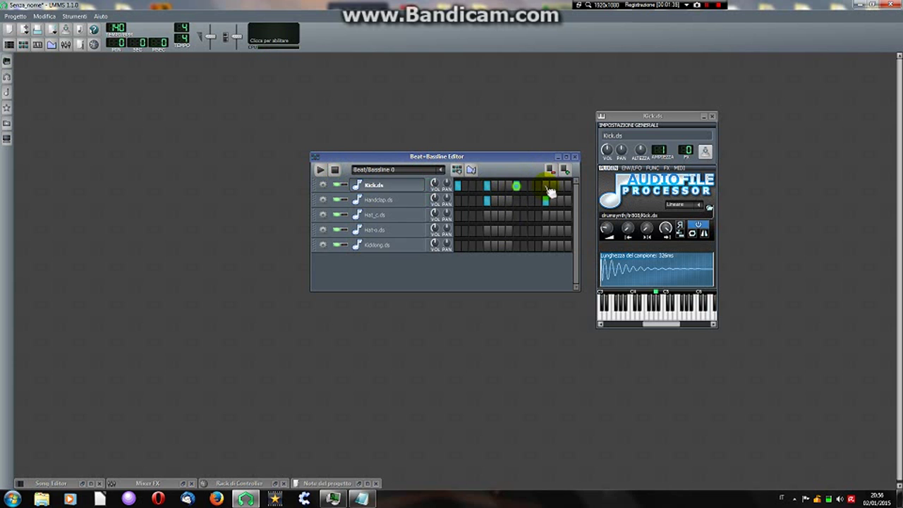
Step: Fill Hat_c.ds with paired hits on steps 3-4, 7-8, 11-12 and 15-16, and start playback
{"action": "left_click", "coordinate": [473, 216]}
{"action": "left_click", "coordinate": [502, 216]}
{"action": "left_click", "coordinate": [509, 216]}
{"action": "left_click", "coordinate": [568, 216]}
{"action": "left_click", "coordinate": [561, 215]}
{"action": "left_click", "coordinate": [479, 215]}
{"action": "left_click", "coordinate": [323, 168]}
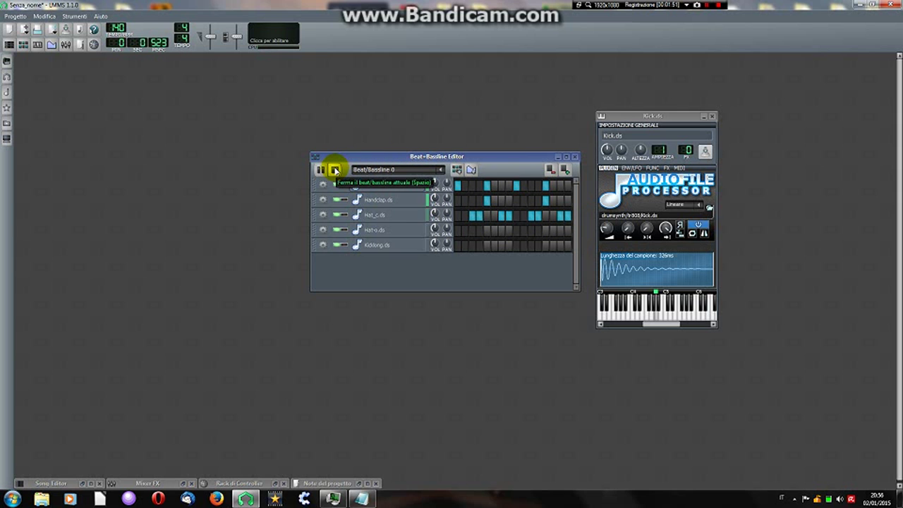
Step: Enable the master output waveform display and listen to the beat again
{"action": "left_click", "coordinate": [292, 43]}
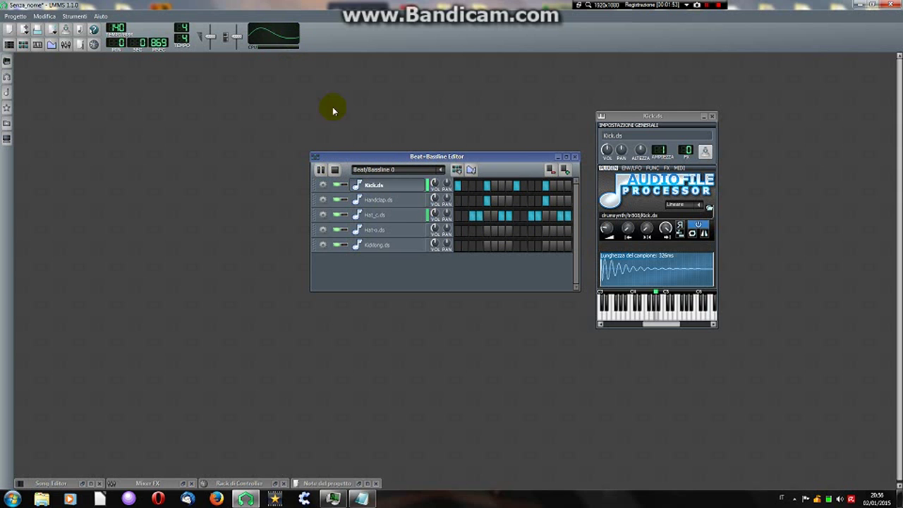
{"action": "left_click", "coordinate": [335, 169]}
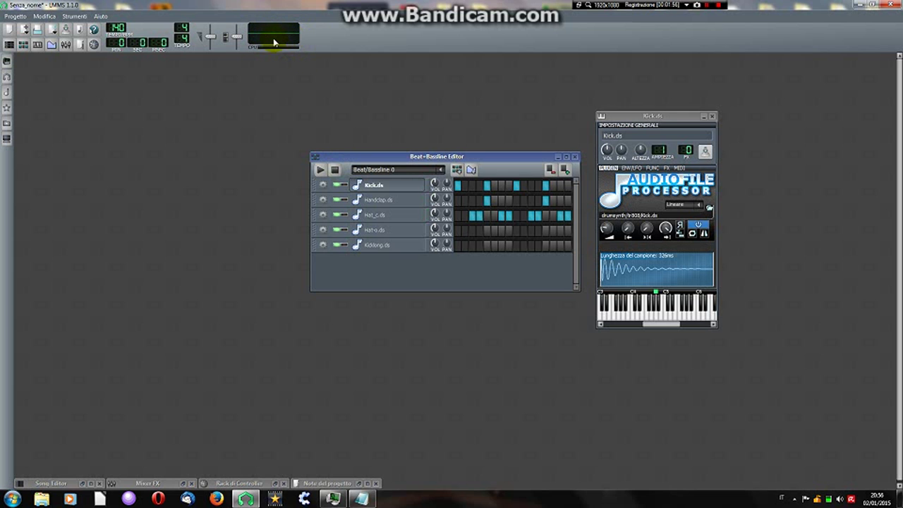
{"action": "left_click", "coordinate": [320, 169]}
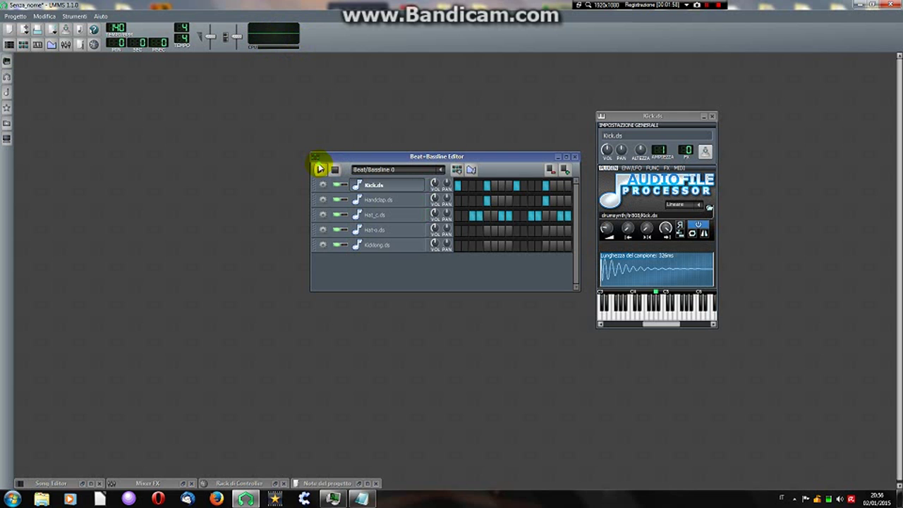
{"action": "left_click", "coordinate": [335, 169]}
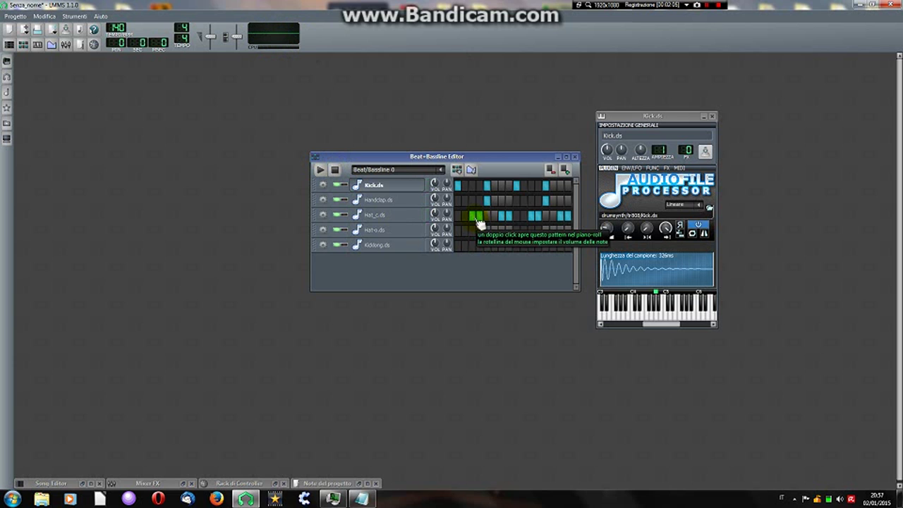
Step: Clear the Hat_c.ds row, add Hat-o.ds hits on steps 3, 7, 11 and 15, and play the beat
{"action": "left_click_drag", "start_coordinate": [482, 223], "coordinate": [565, 216]}
{"action": "left_click", "coordinate": [560, 229]}
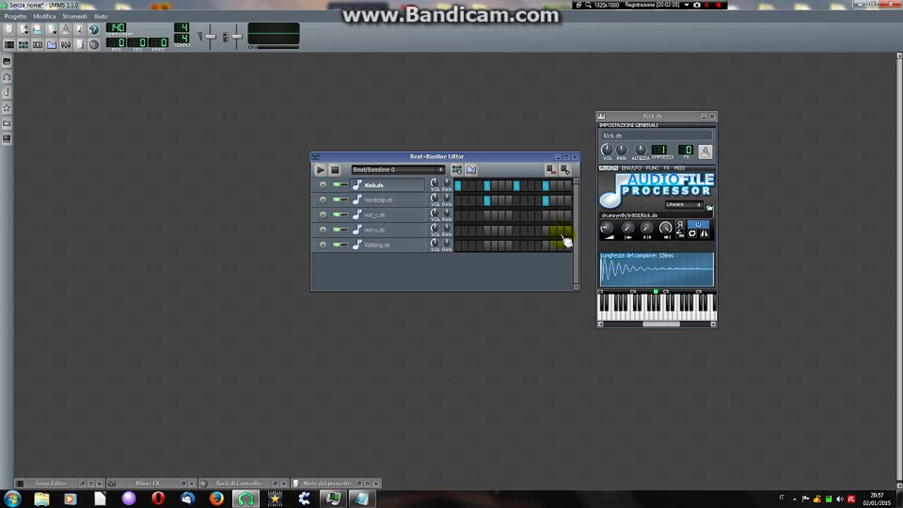
{"action": "left_click", "coordinate": [531, 230]}
{"action": "left_click", "coordinate": [501, 230]}
{"action": "left_click", "coordinate": [472, 230]}
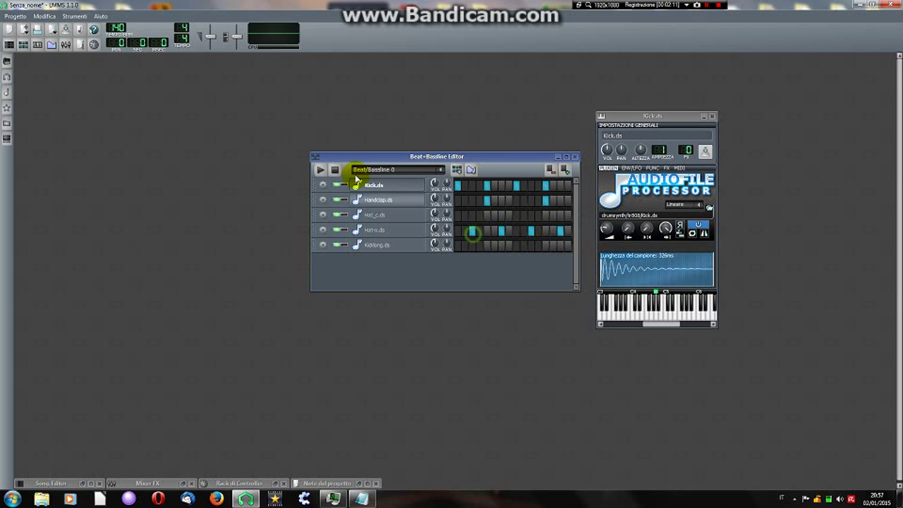
{"action": "left_click", "coordinate": [319, 170]}
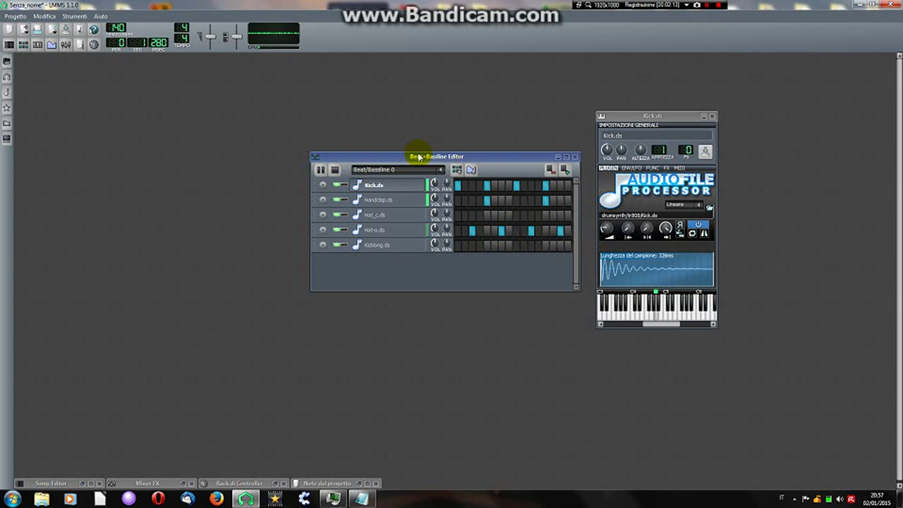
Step: Stop playback, clear the Hat-o.ds and Handclap.ds rows, and remove the Kick.ds hits on steps 5, 9 and 13
{"action": "left_click", "coordinate": [336, 170]}
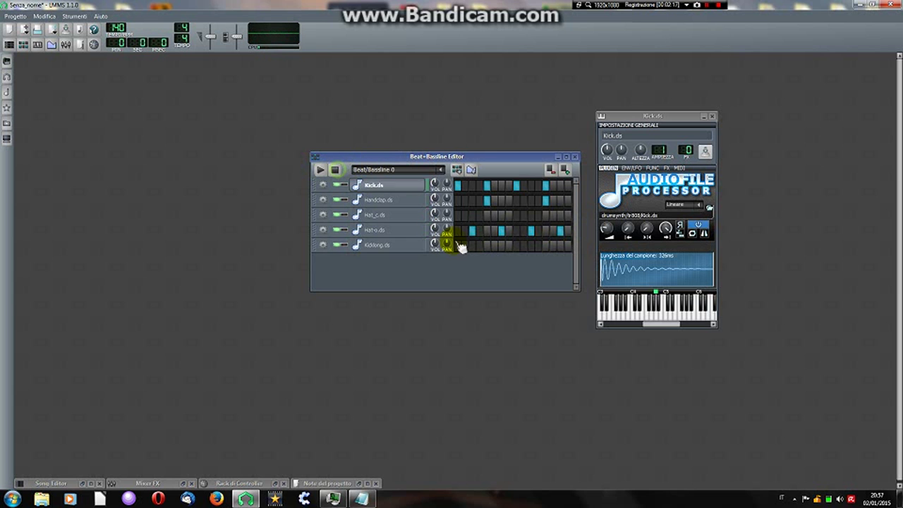
{"action": "left_click", "coordinate": [472, 231]}
{"action": "left_click", "coordinate": [502, 231]}
{"action": "left_click", "coordinate": [530, 231]}
{"action": "left_click", "coordinate": [560, 231]}
{"action": "left_click", "coordinate": [519, 186]}
{"action": "left_click", "coordinate": [488, 186]}
{"action": "left_click", "coordinate": [488, 201]}
{"action": "left_click", "coordinate": [546, 187]}
{"action": "left_click", "coordinate": [549, 202]}
Step: Replace the first Kick.ds hit with Kicklong.ds hits on steps 1 and 11, add Handclap.ds on step 13, and play at tempo 80
{"action": "left_click", "coordinate": [458, 245]}
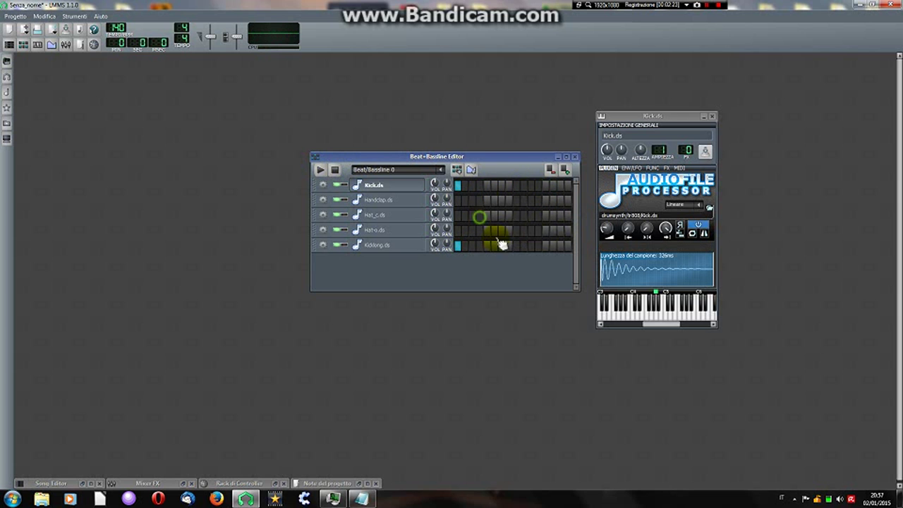
{"action": "left_click", "coordinate": [459, 186]}
{"action": "left_click", "coordinate": [531, 245]}
{"action": "left_click", "coordinate": [546, 201]}
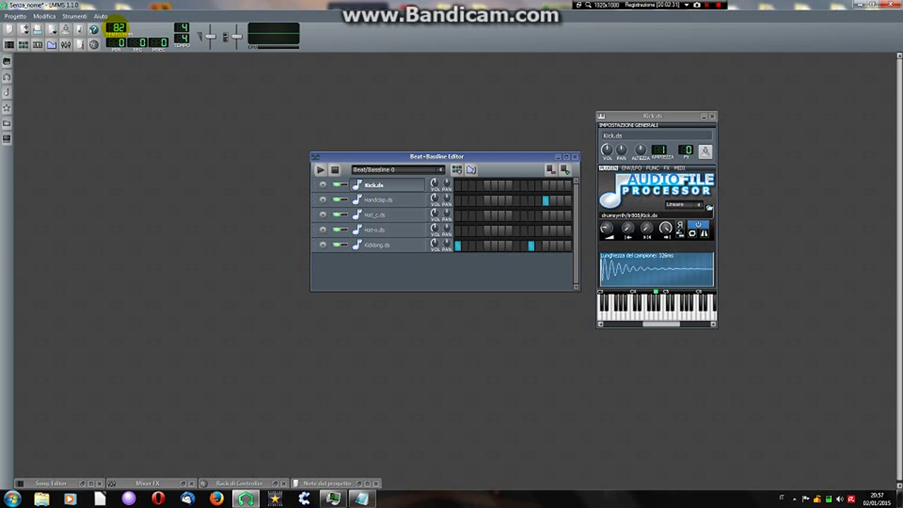
{"action": "left_click", "coordinate": [320, 169]}
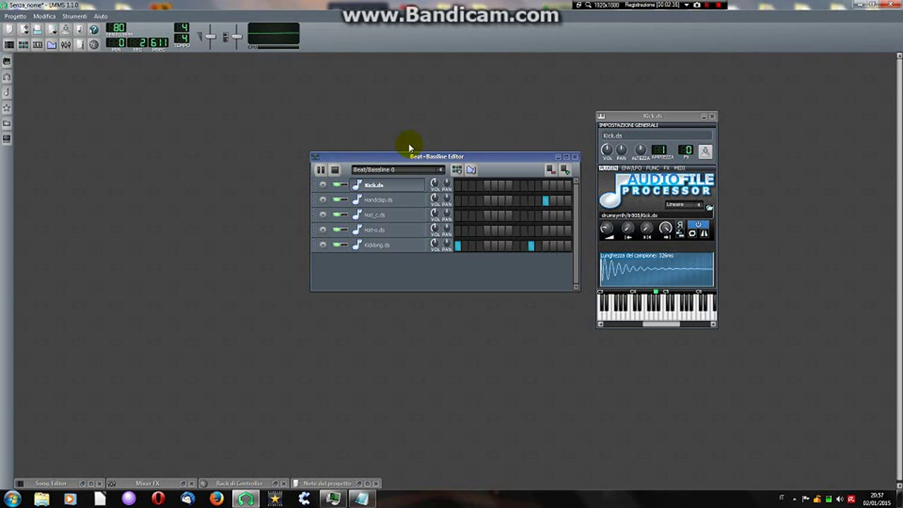
{"action": "left_click", "coordinate": [335, 170]}
Step: Move the second Kicklong.ds hit to step 7 and the Handclap.ds hit to step 9, and play the beat
{"action": "left_click", "coordinate": [531, 245]}
{"action": "left_click", "coordinate": [518, 245]}
{"action": "left_click", "coordinate": [518, 246]}
{"action": "left_click", "coordinate": [501, 245]}
{"action": "left_click", "coordinate": [516, 201]}
{"action": "left_click", "coordinate": [546, 201]}
{"action": "left_click", "coordinate": [320, 169]}
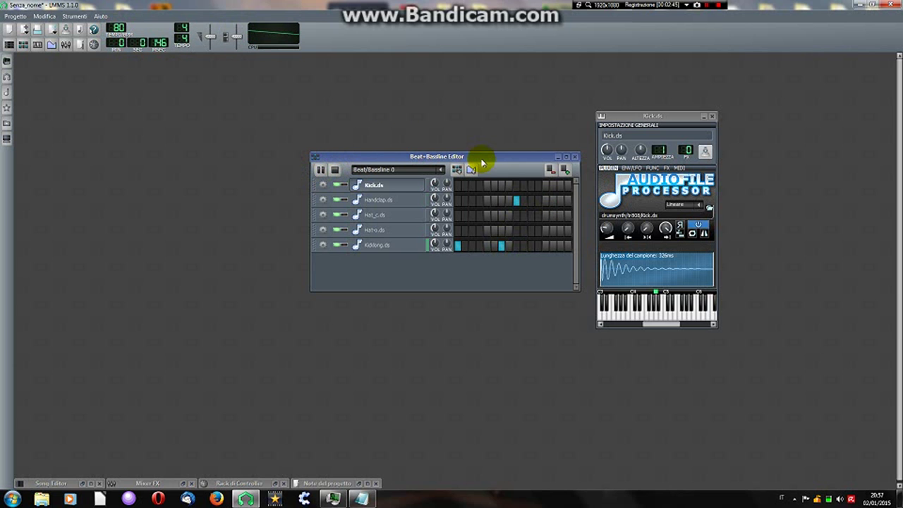
{"action": "left_click", "coordinate": [335, 169]}
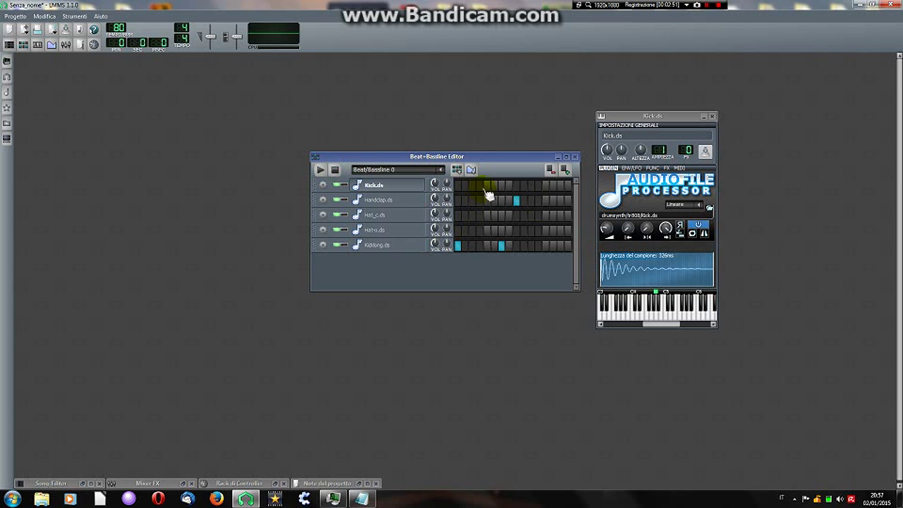
Step: Add Kick.ds hits on steps 5 and 13, Hat-o.ds on step 3 and Hat_c.ds on steps 11 and 12, and play the beat
{"action": "left_click", "coordinate": [486, 187]}
{"action": "left_click", "coordinate": [545, 186]}
{"action": "left_click", "coordinate": [472, 230]}
{"action": "left_click", "coordinate": [320, 170]}
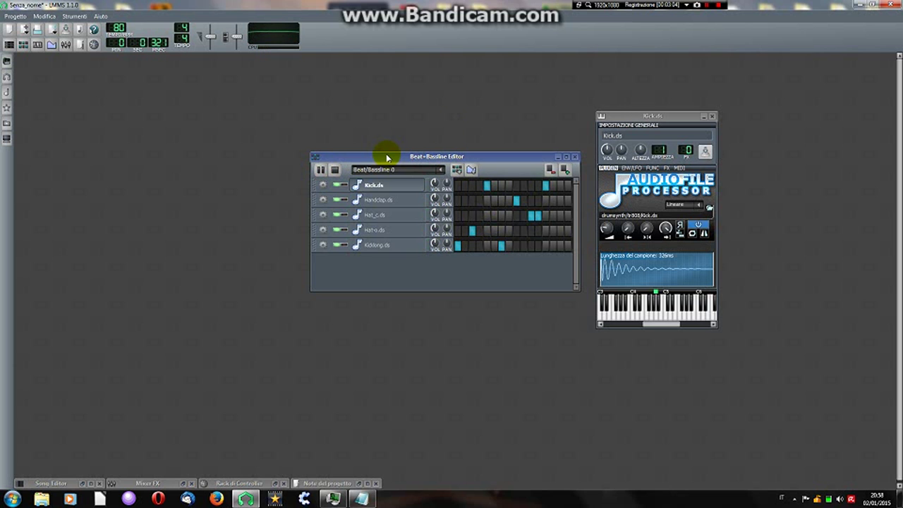
{"action": "left_click", "coordinate": [335, 170]}
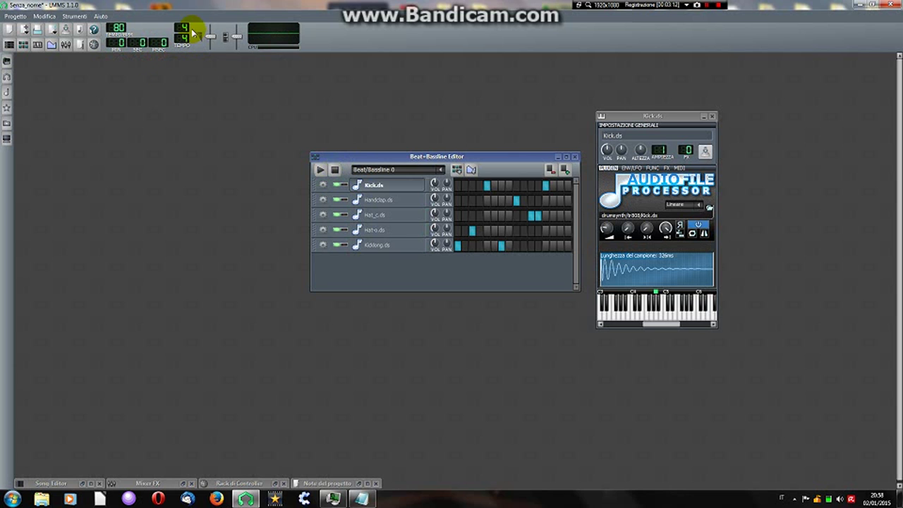
Step: Set the time signature to 6/8 and clear all hits from the pattern
{"action": "left_click_drag", "start_coordinate": [186, 32], "coordinate": [189, 37]}
{"action": "left_click", "coordinate": [487, 185]}
{"action": "left_click", "coordinate": [546, 185]}
{"action": "left_click", "coordinate": [516, 200]}
{"action": "left_click", "coordinate": [501, 244]}
{"action": "left_click", "coordinate": [472, 231]}
{"action": "left_click", "coordinate": [189, 26]}
{"action": "mouse_move", "coordinate": [189, 31]}
{"action": "left_mouse_down"}
{"action": "mouse_move", "coordinate": [237, 100]}
{"action": "mouse_move", "coordinate": [185, 29]}
{"action": "mouse_move", "coordinate": [191, 44]}
{"action": "mouse_move", "coordinate": [185, 37]}
{"action": "left_mouse_up"}
{"action": "left_click", "coordinate": [459, 244]}
Step: Place Kick.ds hits on steps 1, 5 and 9 and listen to the 6/8 beat
{"action": "left_click", "coordinate": [460, 186]}
{"action": "left_click", "coordinate": [499, 186]}
{"action": "left_click", "coordinate": [537, 186]}
{"action": "left_click", "coordinate": [550, 170]}
{"action": "left_click", "coordinate": [565, 170]}
{"action": "left_click_drag", "start_coordinate": [534, 157], "coordinate": [489, 156]}
{"action": "left_click", "coordinate": [505, 203]}
{"action": "left_click", "coordinate": [445, 213]}
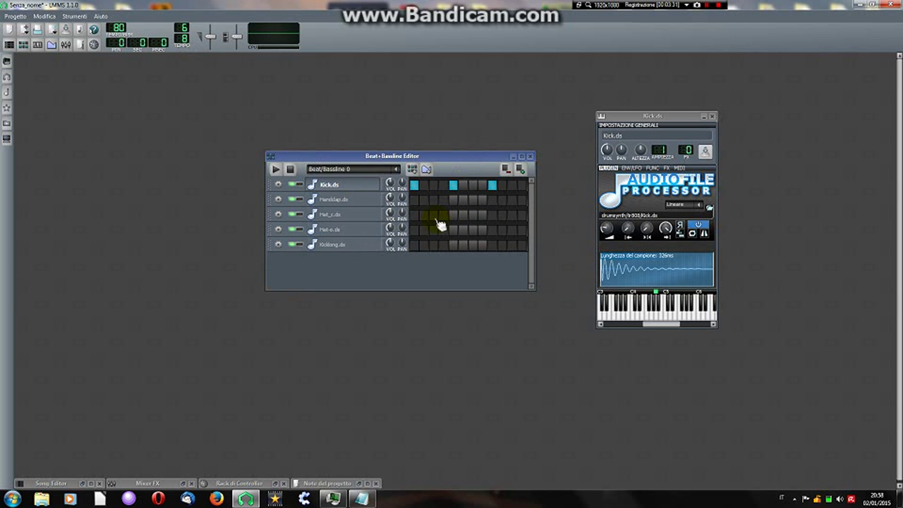
{"action": "left_click", "coordinate": [275, 170]}
{"action": "left_click", "coordinate": [296, 171]}
Step: Replace the Kick.ds hits on steps 5 and 9 with Hat_c.ds hits and play the beat at tempo 160
{"action": "left_click", "coordinate": [453, 185]}
{"action": "left_click", "coordinate": [492, 185]}
{"action": "left_click", "coordinate": [454, 216]}
{"action": "left_click", "coordinate": [492, 216]}
{"action": "left_click", "coordinate": [276, 169]}
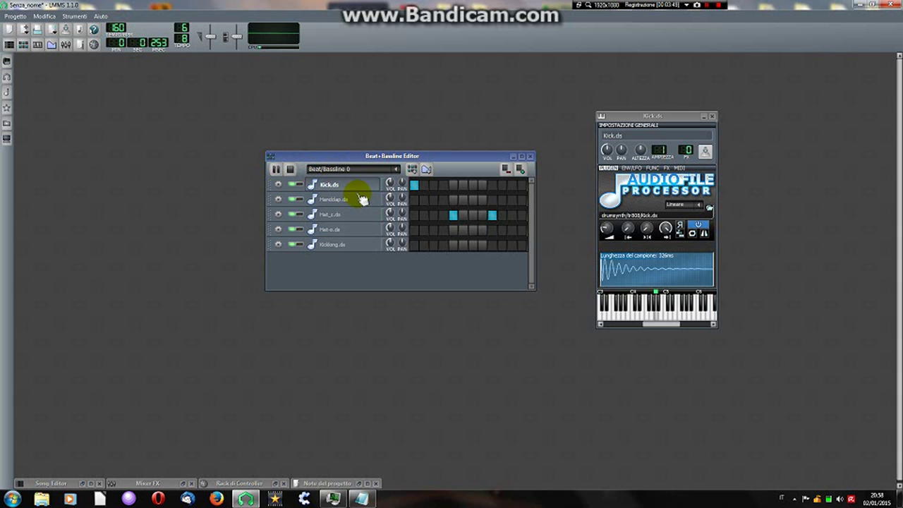
{"action": "left_click", "coordinate": [415, 202]}
{"action": "left_click", "coordinate": [290, 169]}
{"action": "left_click", "coordinate": [455, 212]}
{"action": "left_click", "coordinate": [415, 201]}
{"action": "left_click", "coordinate": [455, 215]}
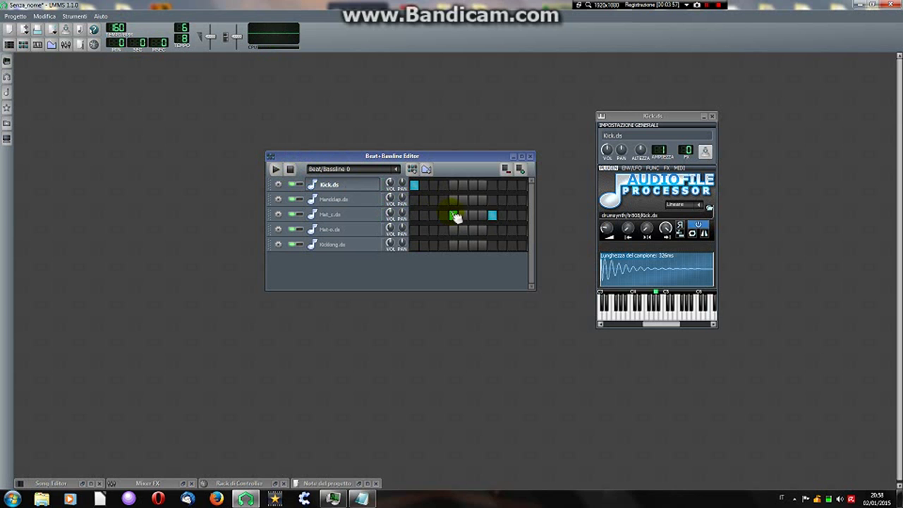
{"action": "left_click", "coordinate": [417, 186]}
Step: Extend the pattern from 12 to 24 steps and widen the Beat+Bassline Editor to fit them
{"action": "left_click_drag", "start_coordinate": [524, 174], "coordinate": [478, 170]}
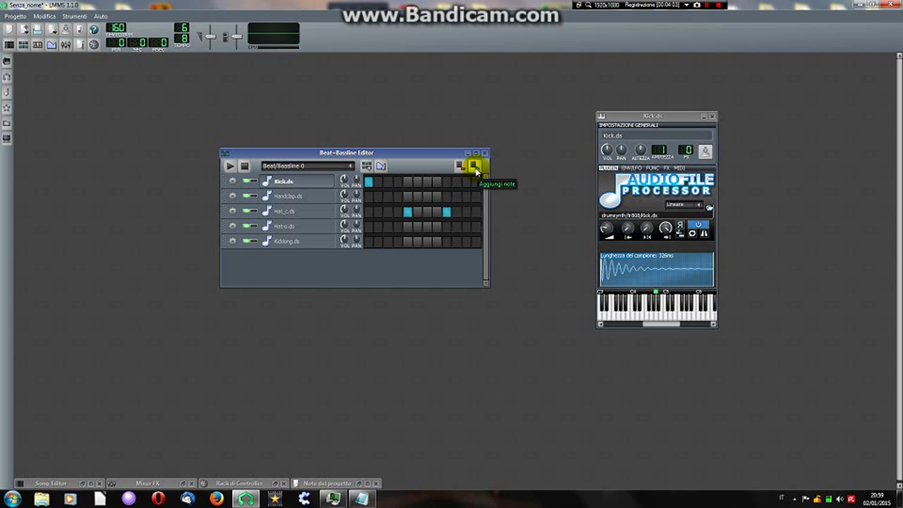
{"action": "left_click", "coordinate": [475, 165]}
{"action": "left_click_drag", "start_coordinate": [490, 177], "coordinate": [570, 181]}
Step: Place a Handclap.ds hit on step 13 and Hat_c.ds hits on steps 17 and 21, and play the pattern
{"action": "left_click", "coordinate": [466, 197]}
{"action": "left_click", "coordinate": [532, 212]}
{"action": "left_click", "coordinate": [230, 166]}
{"action": "left_click", "coordinate": [560, 145]}
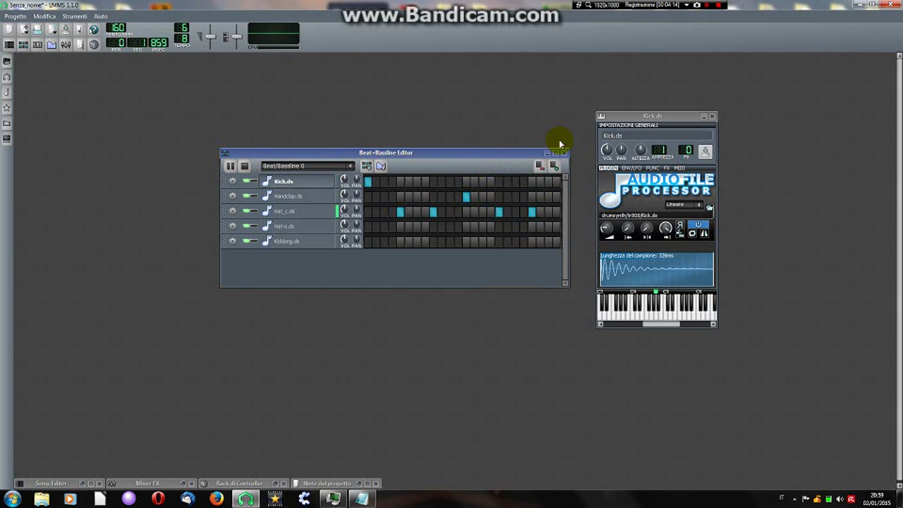
{"action": "left_click", "coordinate": [245, 166]}
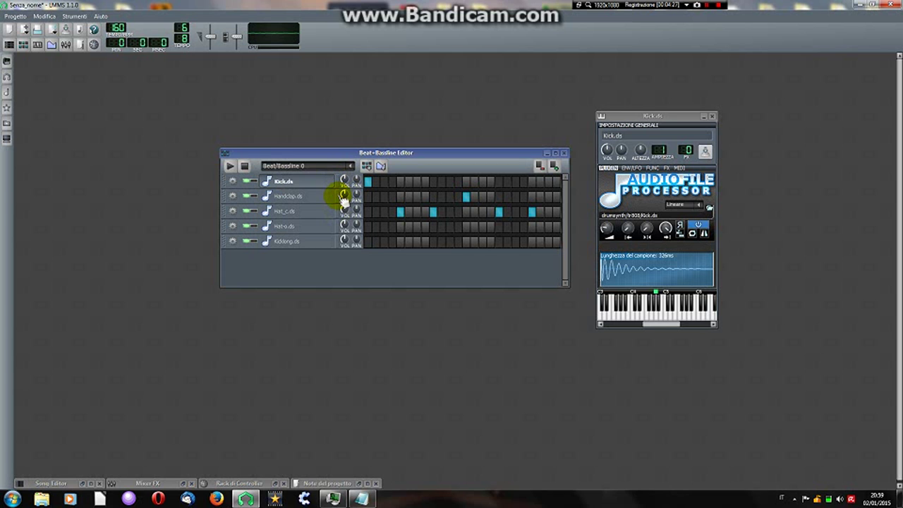
Step: Rename the Handclap.ds track as Clap and the Kick.ds track as Kick
{"action": "double_click", "coordinate": [300, 197]}
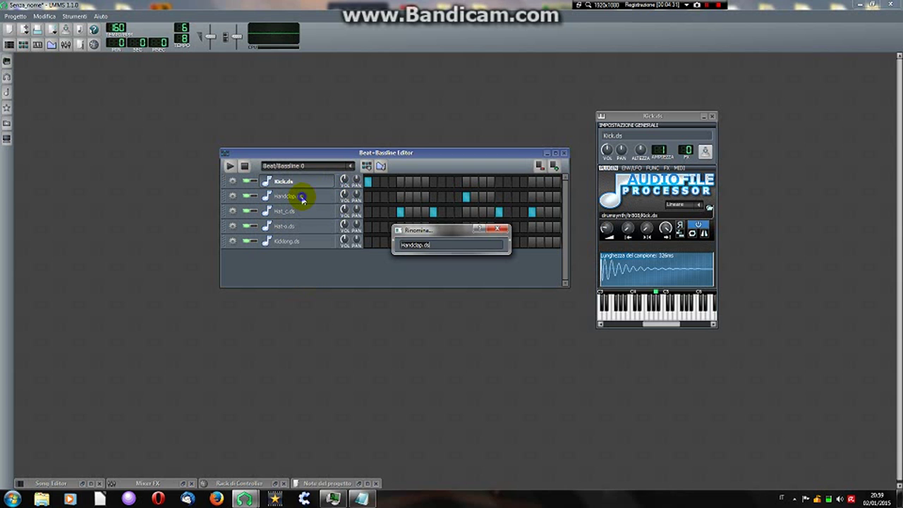
{"action": "left_click_drag", "start_coordinate": [443, 237], "coordinate": [418, 278]}
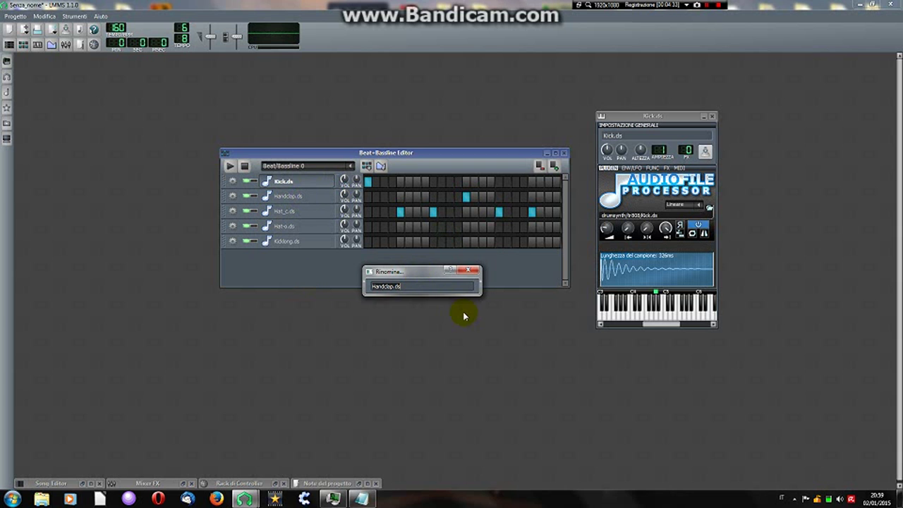
{"action": "type", "text": "Clap"}
{"action": "key", "text": "Return"}
{"action": "double_click", "coordinate": [311, 181]}
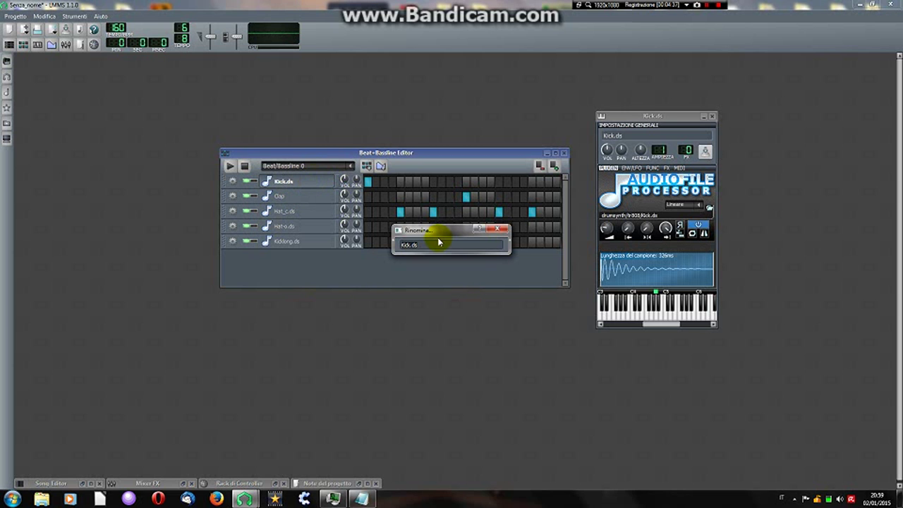
{"action": "key", "text": "Return"}
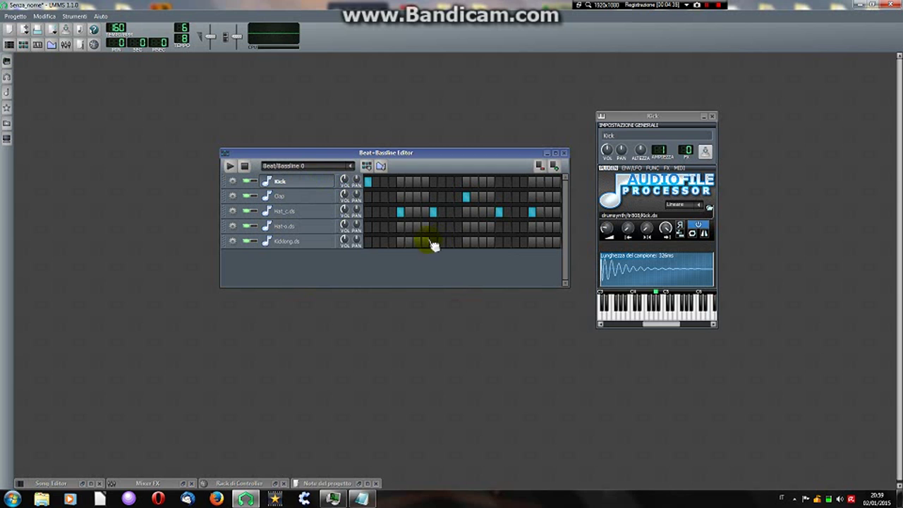
Step: Rename the Hat_c.ds, Hat-o.ds and Kicklong.ds tracks as Patata, Fanto and Coloranto
{"action": "double_click", "coordinate": [307, 211]}
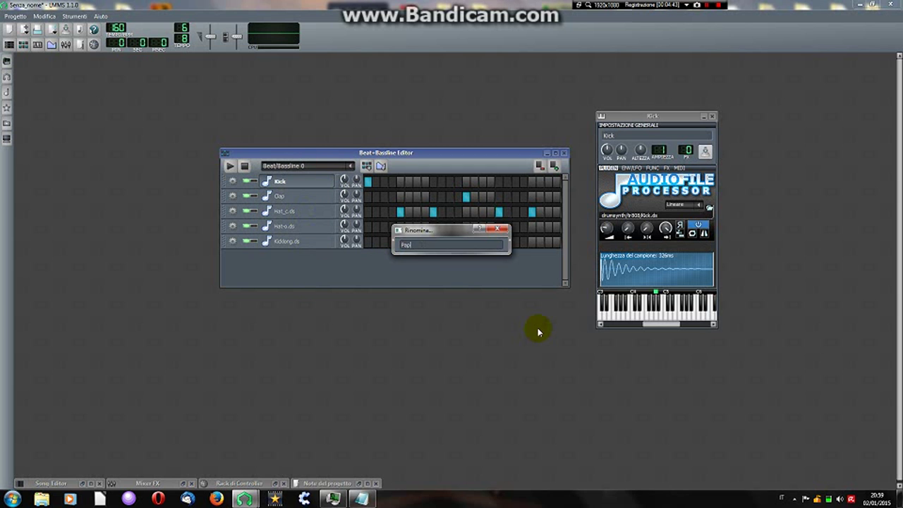
{"action": "type", "text": "Patata"}
{"action": "key", "text": "Return"}
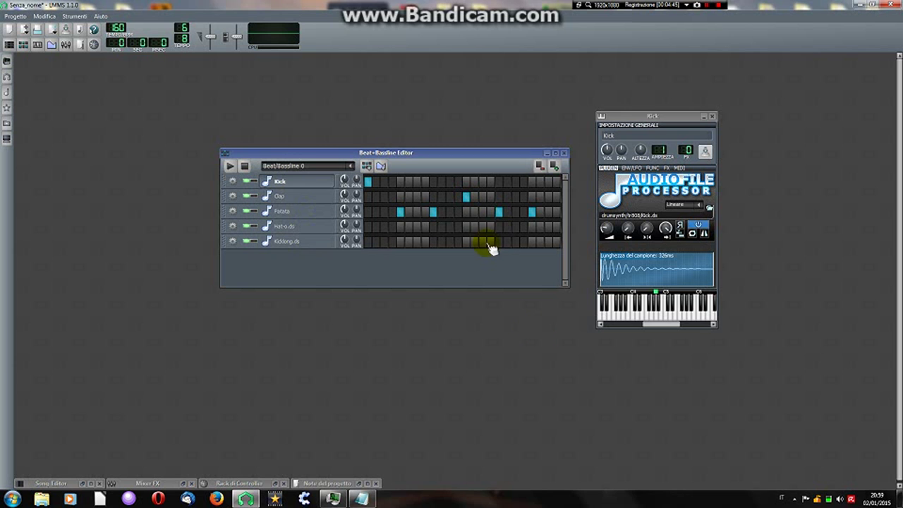
{"action": "double_click", "coordinate": [289, 226]}
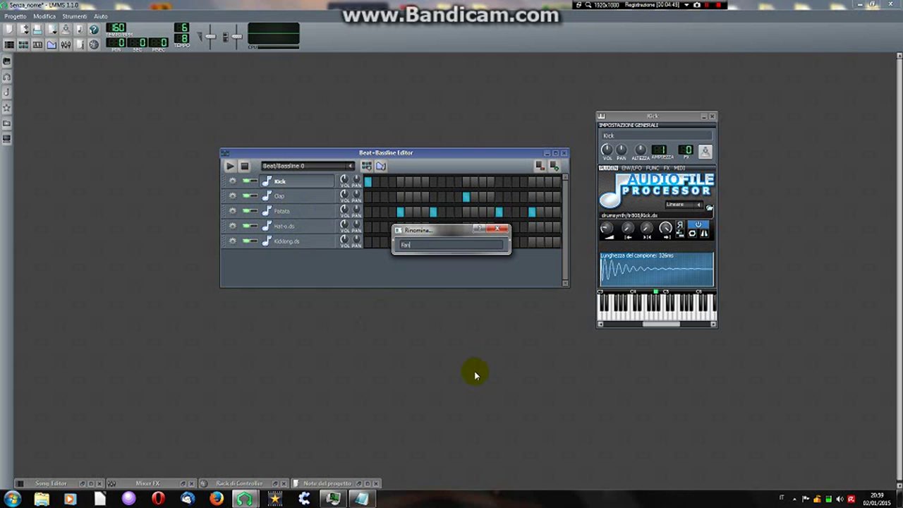
{"action": "type", "text": "Fanto"}
{"action": "key", "text": "Return"}
{"action": "double_click", "coordinate": [309, 242]}
{"action": "type", "text": "Coloranto"}
{"action": "key", "text": "Return"}
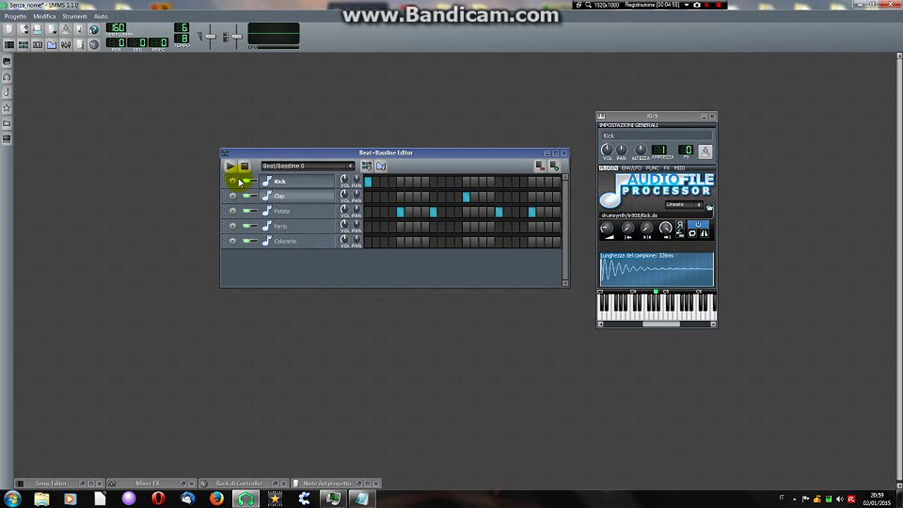
Step: Swap the first Kick hit for Coloranto, replace Patata hits on steps 5 and 9 with Kick hits on 9 and 11, and play the pattern
{"action": "left_click", "coordinate": [367, 181]}
{"action": "left_click", "coordinate": [368, 242]}
{"action": "left_click", "coordinate": [400, 211]}
{"action": "left_click", "coordinate": [417, 182]}
{"action": "left_click", "coordinate": [434, 211]}
{"action": "left_click", "coordinate": [433, 182]}
{"action": "left_click", "coordinate": [449, 181]}
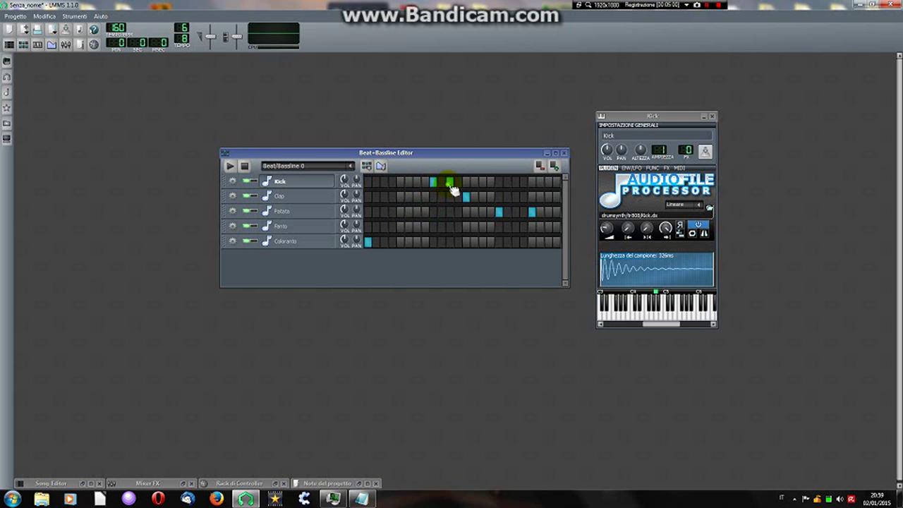
{"action": "left_click", "coordinate": [229, 166]}
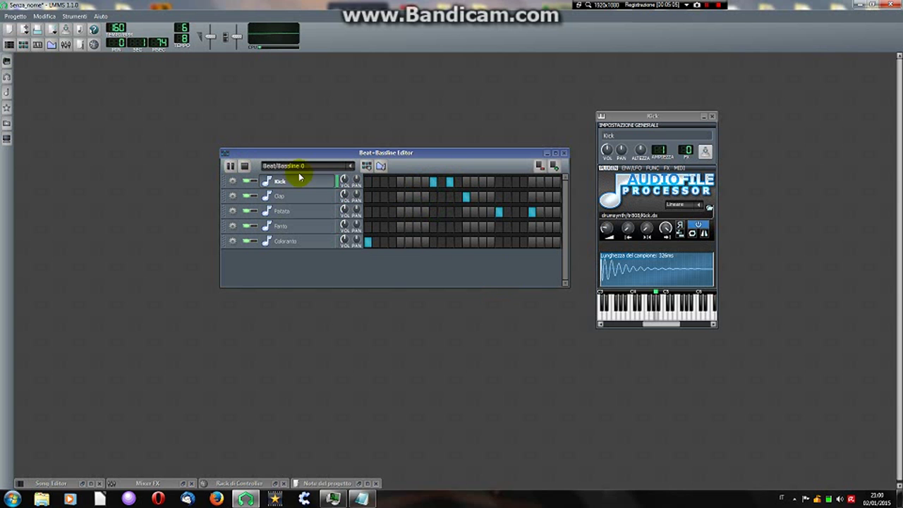
{"action": "left_click", "coordinate": [245, 167]}
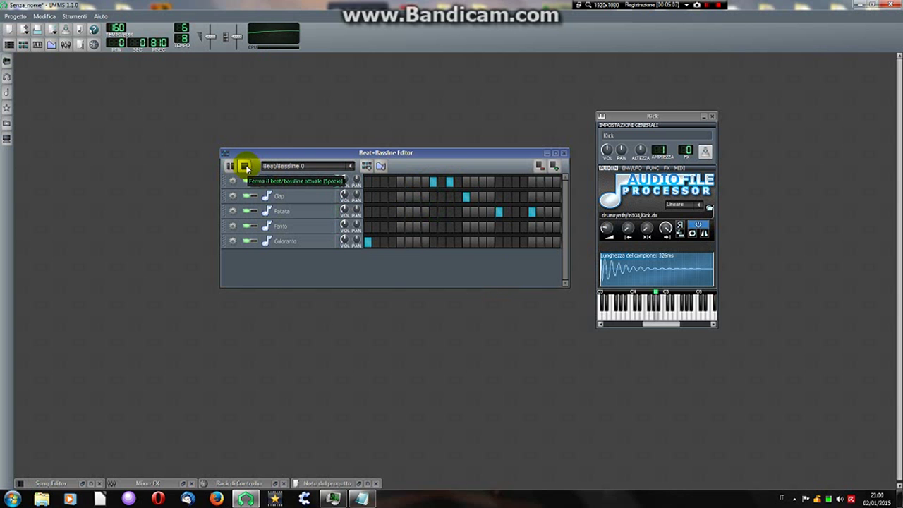
{"action": "left_click", "coordinate": [406, 199]}
{"action": "left_click", "coordinate": [406, 200]}
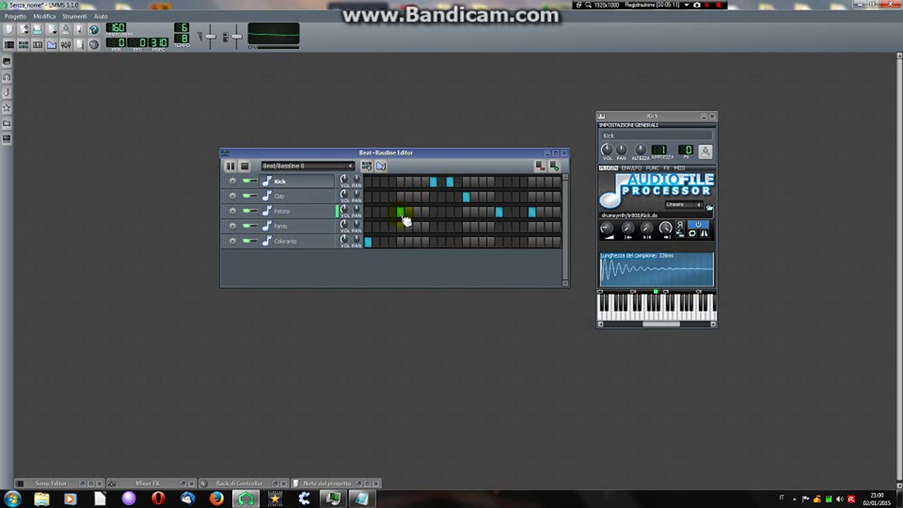
{"action": "left_click", "coordinate": [401, 227]}
{"action": "left_click", "coordinate": [417, 228]}
{"action": "left_click", "coordinate": [399, 227]}
{"action": "left_click", "coordinate": [394, 229]}
Step: Add paired Patata hits on steps 4-5, 8-9 and 12-13 while the pattern plays, and stop playback
{"action": "left_click", "coordinate": [392, 211]}
{"action": "left_click", "coordinate": [401, 212]}
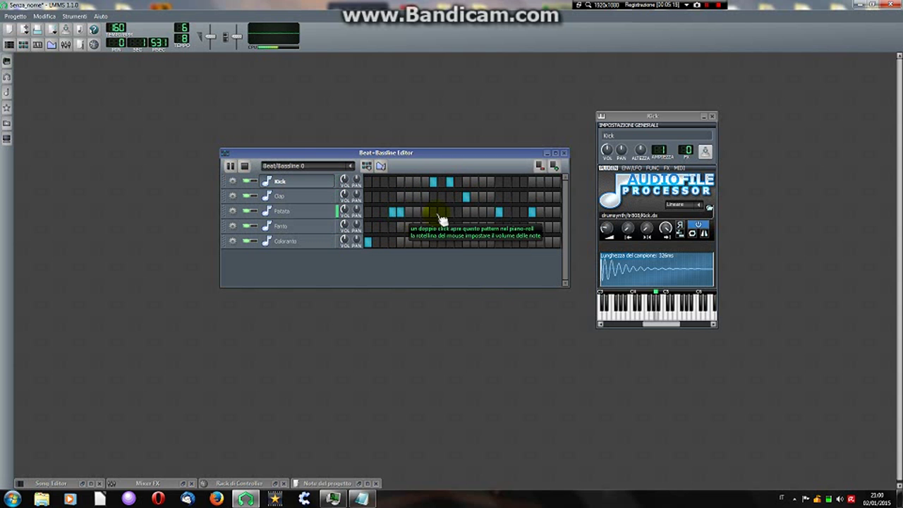
{"action": "left_click", "coordinate": [425, 211]}
{"action": "left_click", "coordinate": [433, 212]}
{"action": "left_click", "coordinate": [458, 212]}
{"action": "left_click", "coordinate": [466, 212]}
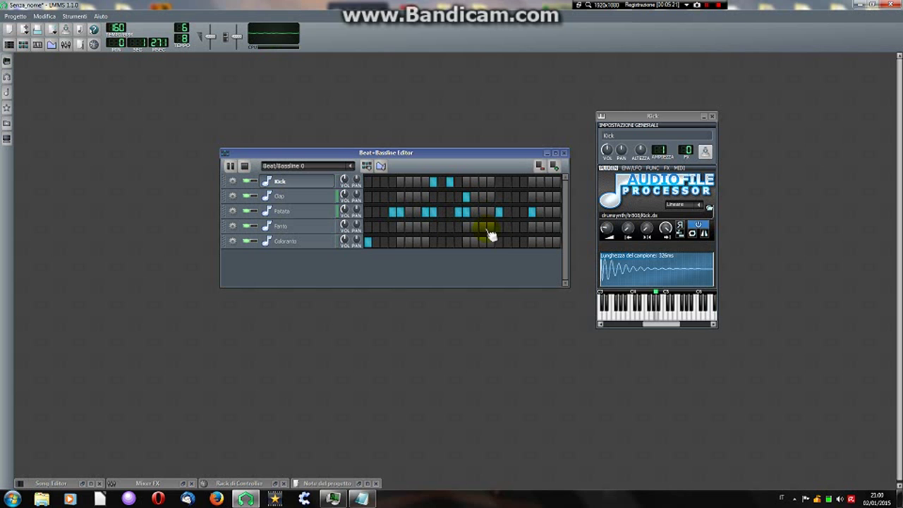
{"action": "left_click", "coordinate": [245, 166]}
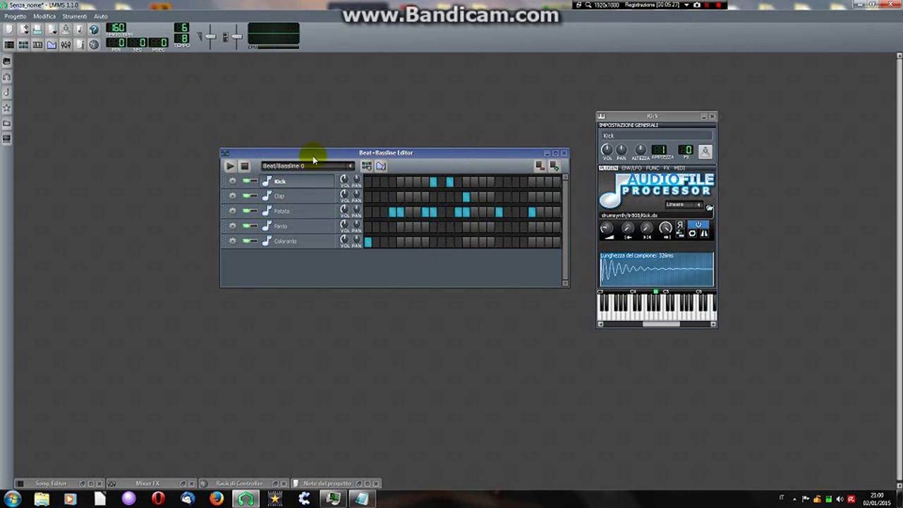
Step: Move the Beat+Bassline Editor and the Kick instrument window higher in the workspace
{"action": "left_click_drag", "start_coordinate": [362, 156], "coordinate": [364, 132]}
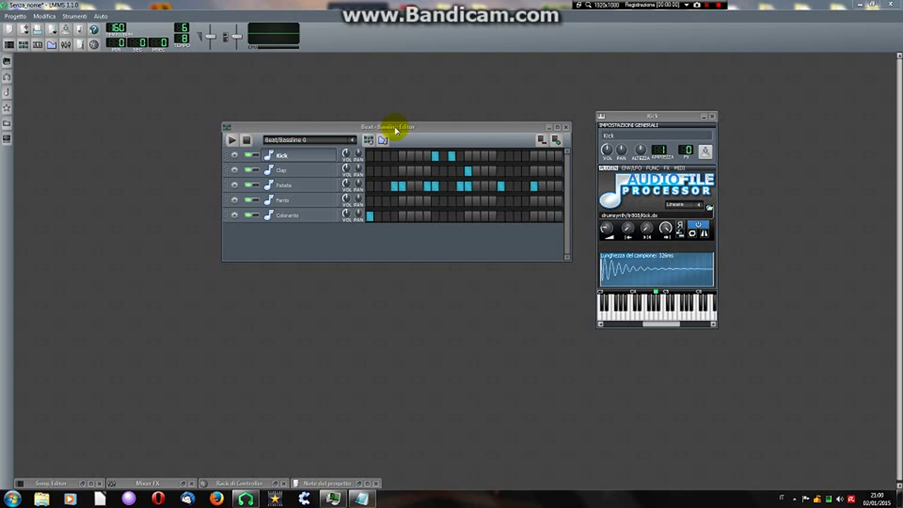
{"action": "left_click_drag", "start_coordinate": [411, 129], "coordinate": [419, 97]}
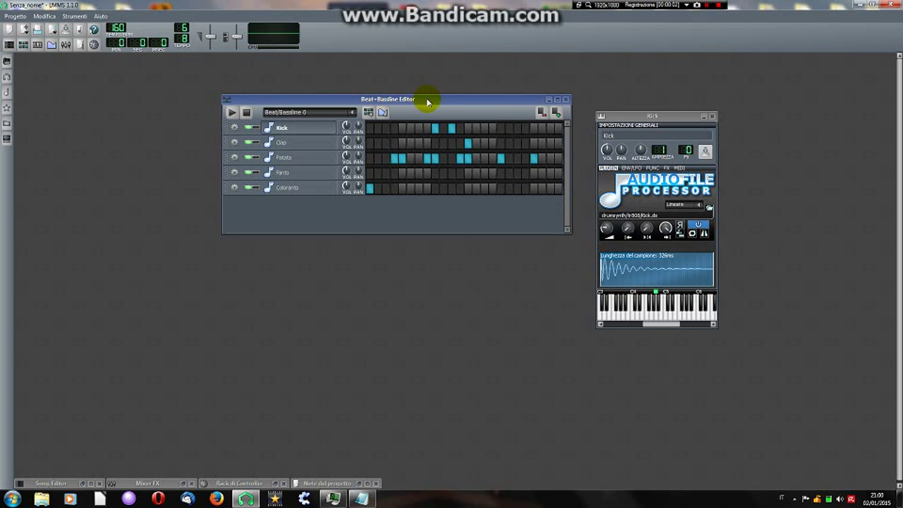
{"action": "left_click_drag", "start_coordinate": [655, 116], "coordinate": [669, 93]}
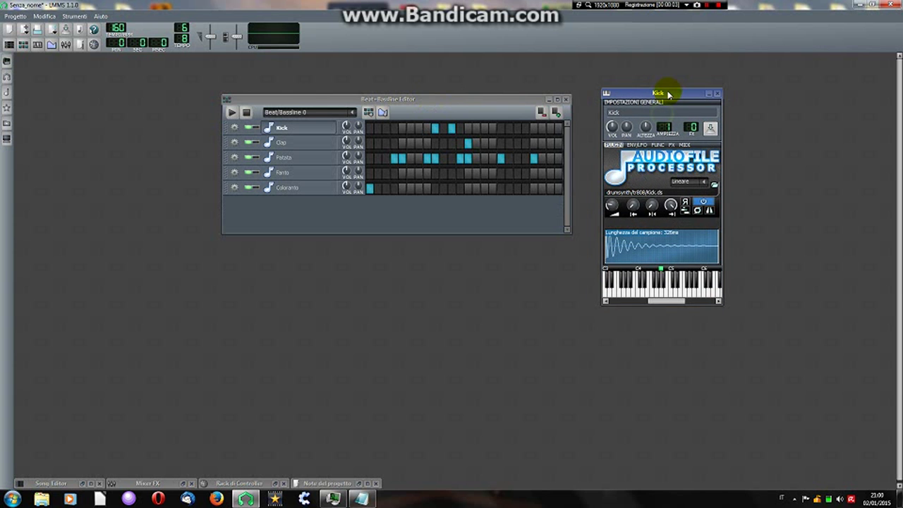